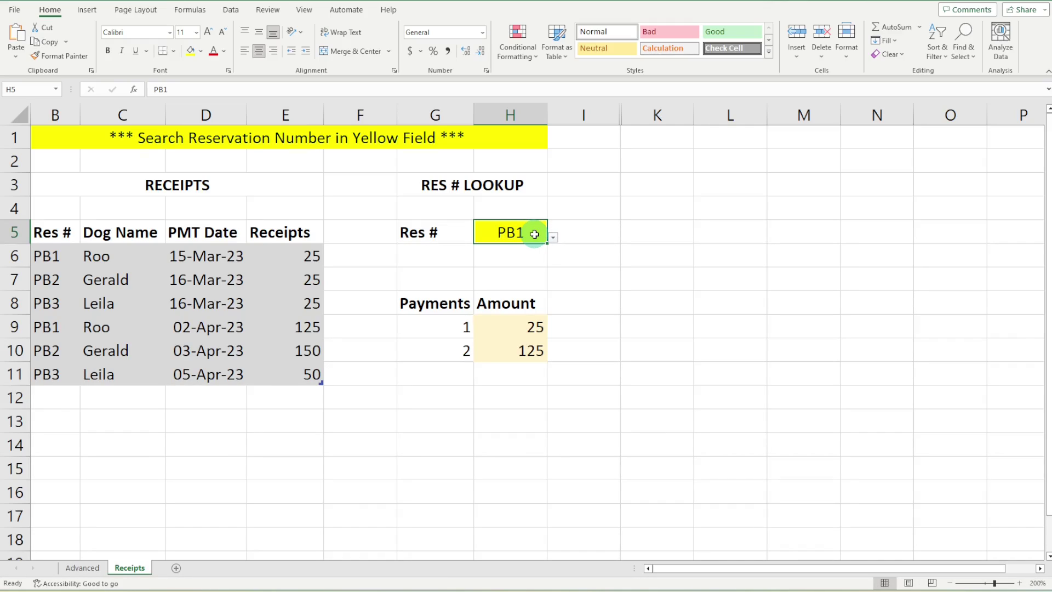
Protect the Receipts sheet with a password, keeping selection of locked and unlocked cells allowed
left_click(268, 10)
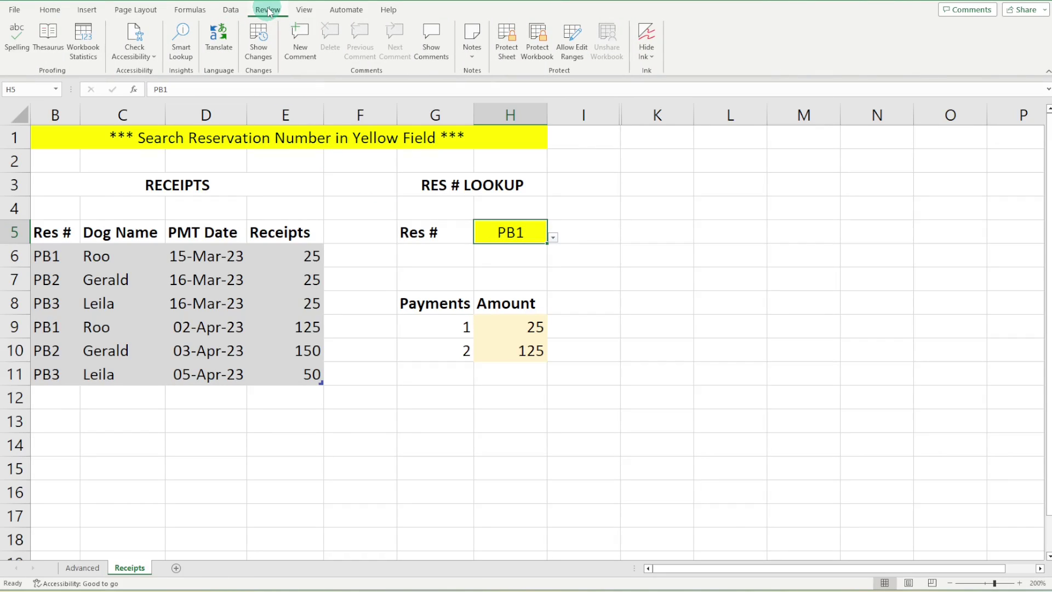
left_click(514, 43)
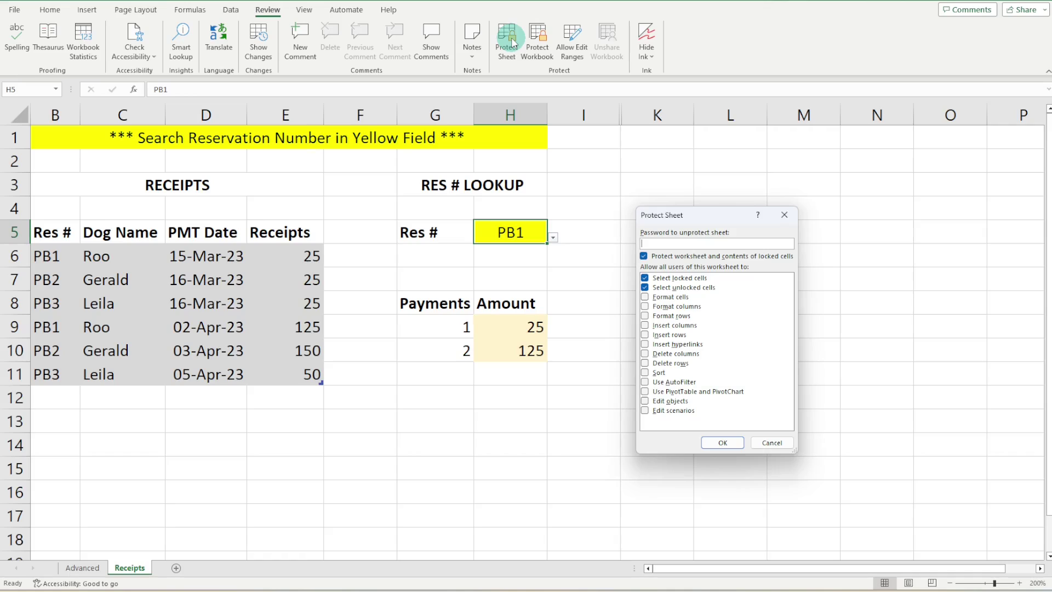
type("123")
left_click(644, 279)
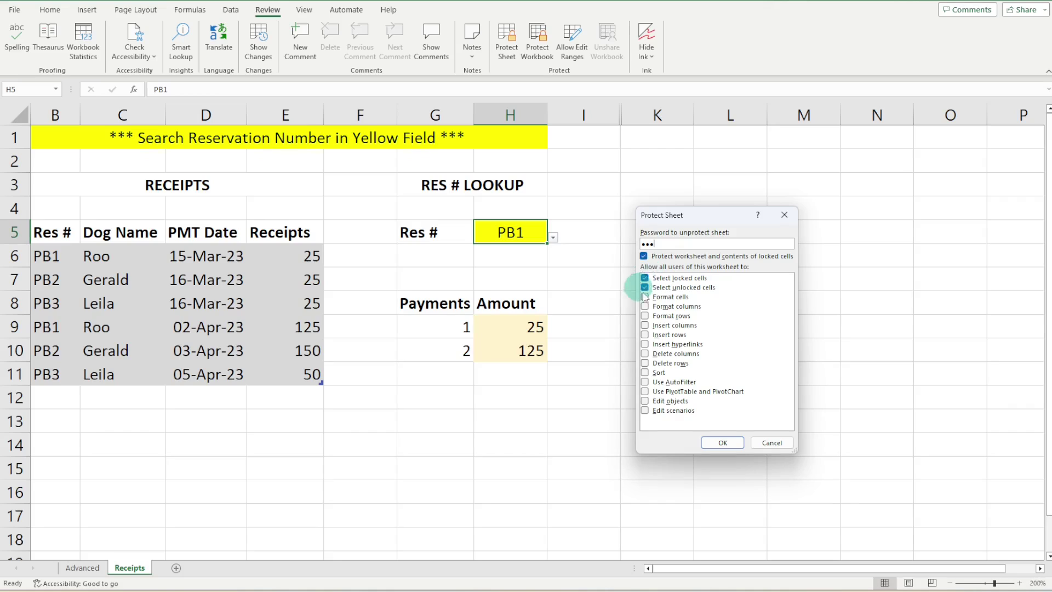
left_click(715, 442)
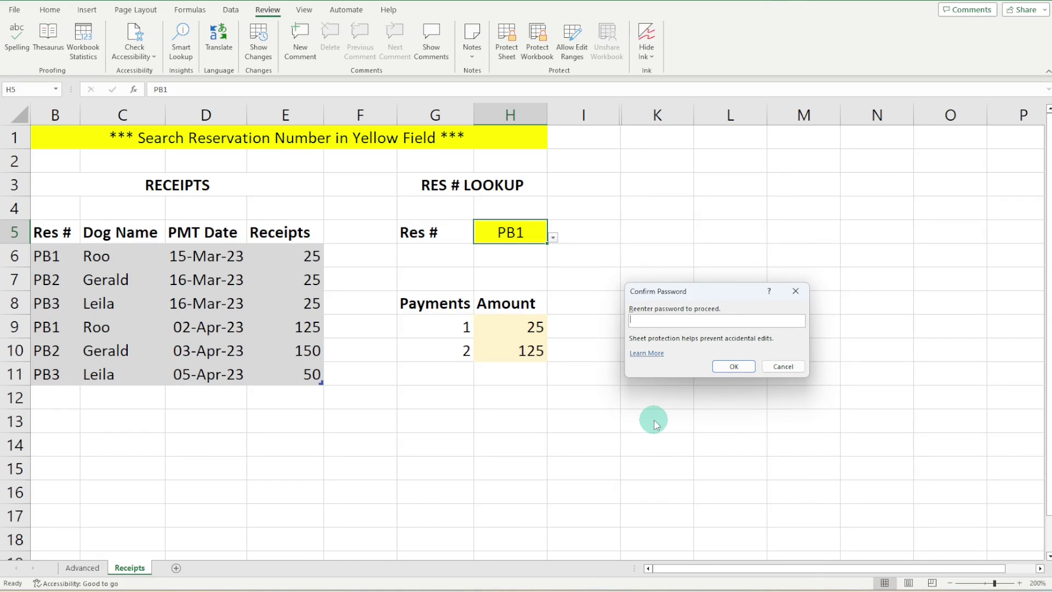
type("123")
key("Return")
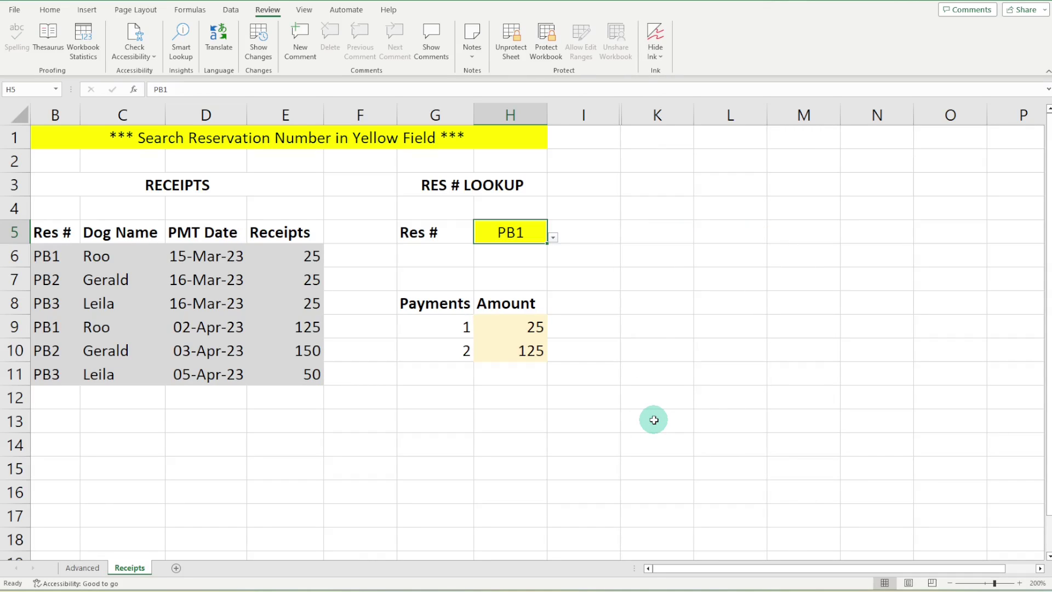
Try editing the H9 payment formula and dismiss the protected-sheet warning
left_click(514, 331)
double_click(514, 331)
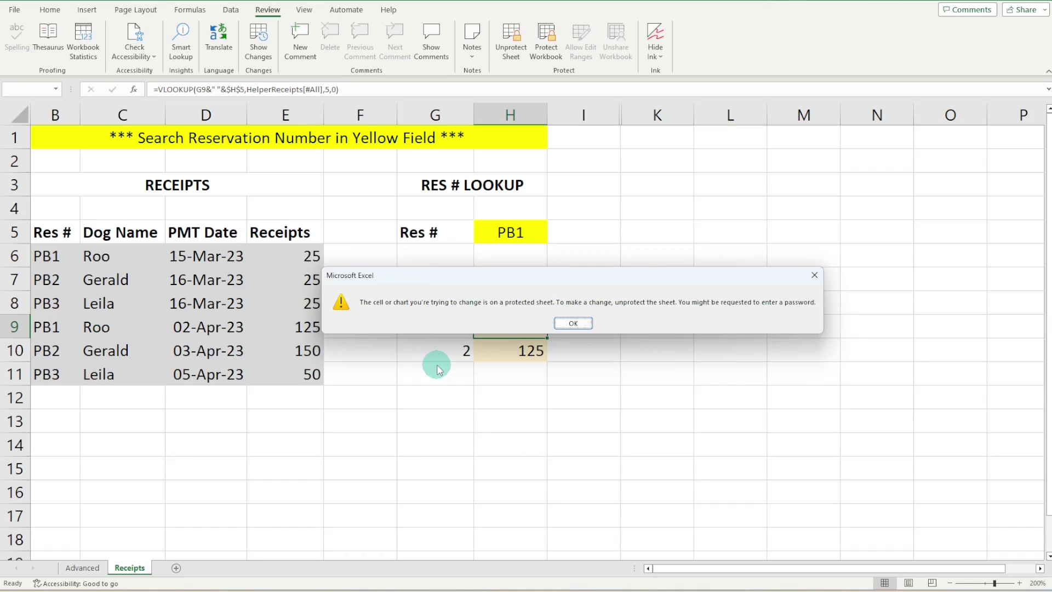
left_click(578, 324)
Unprotect the Receipts sheet by entering its password
left_click(512, 49)
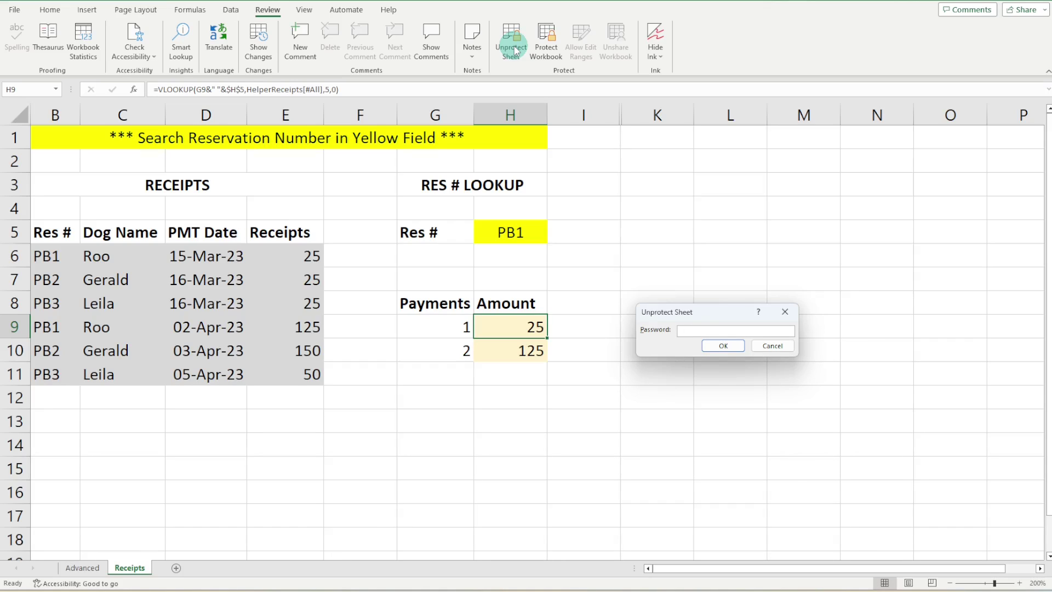
type("123")
key("Return")
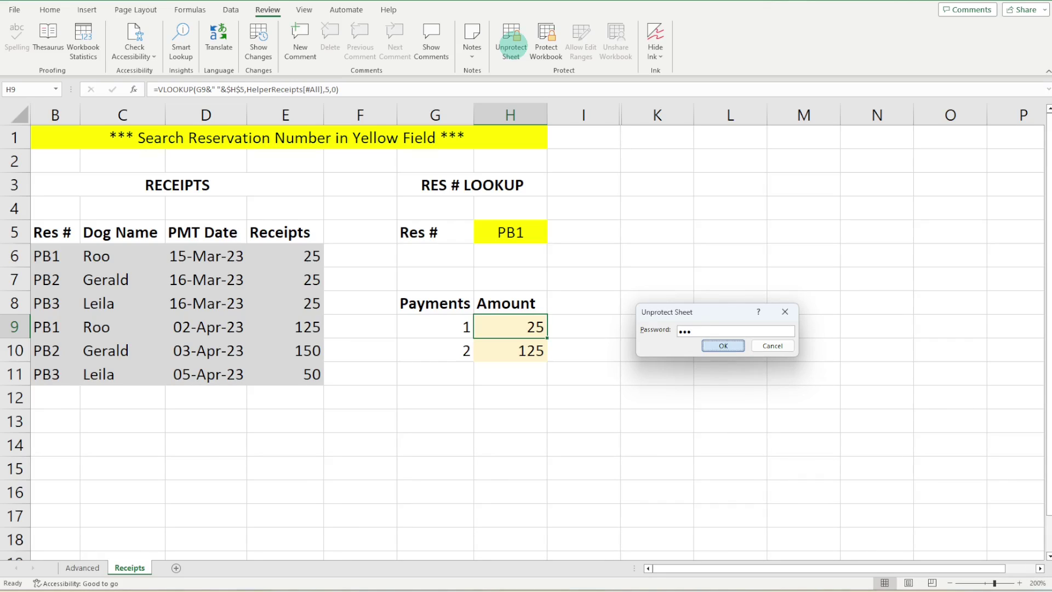
Test editing by entering 2 in cell K6, then clear it
left_click(668, 257)
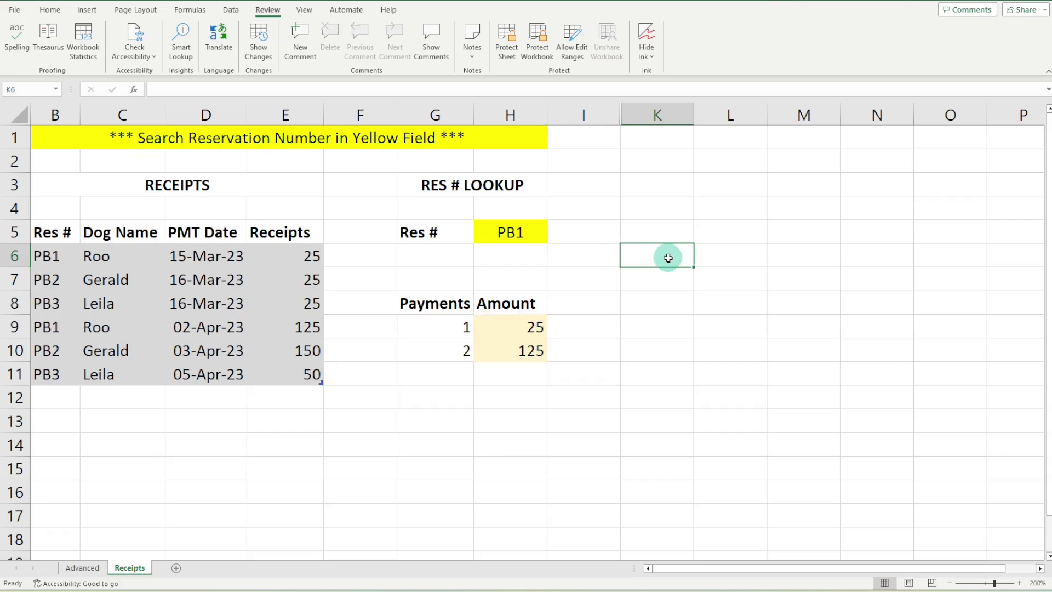
type("2")
key("Return")
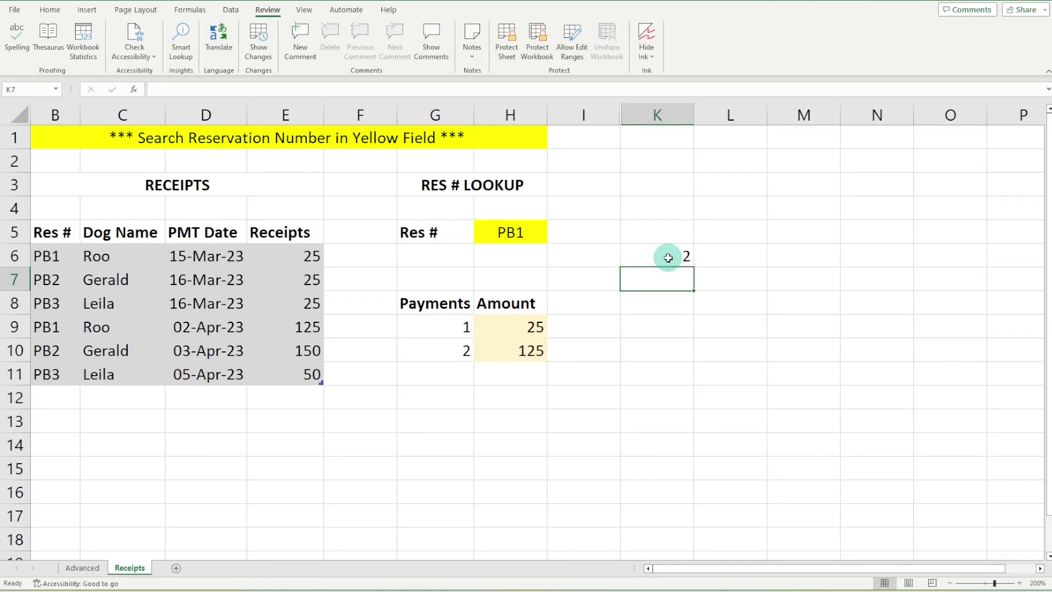
left_click(667, 257)
key("Delete")
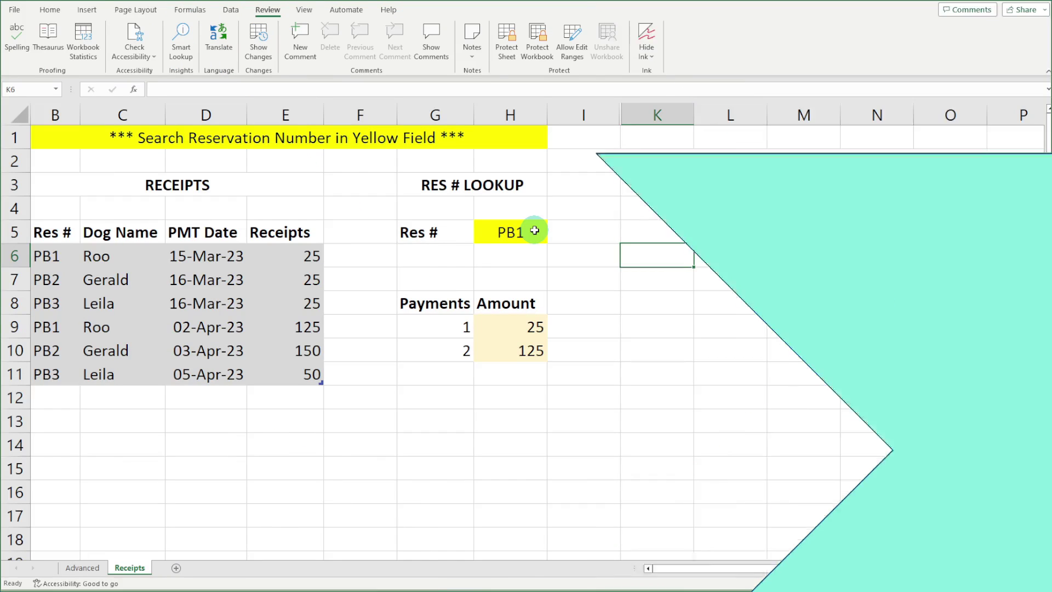
Pick PB2 from the Res # dropdown in H5 and check the amounts in H9:H10
left_click(534, 231)
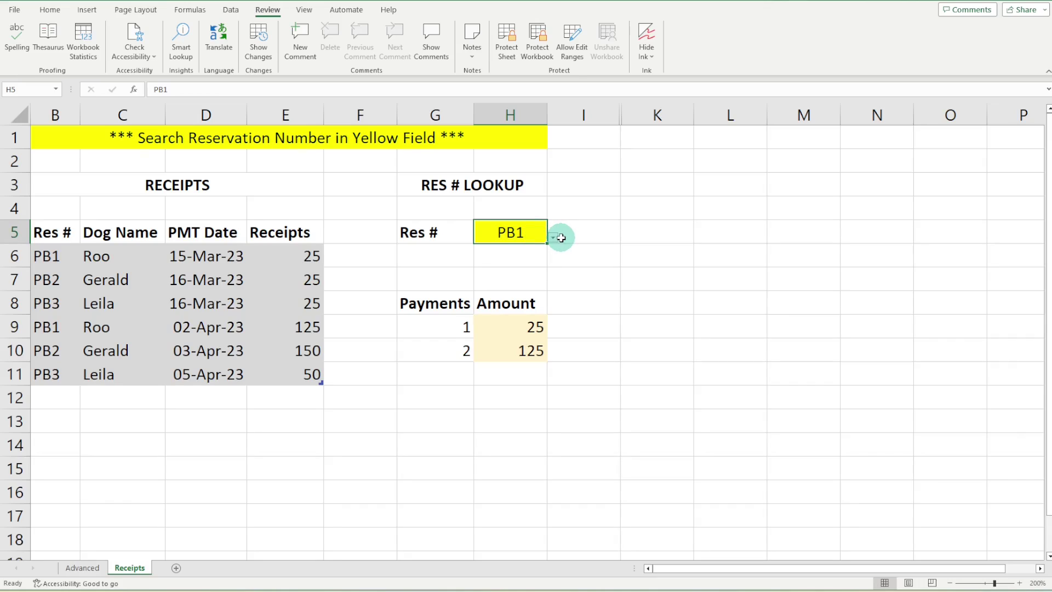
left_click(553, 239)
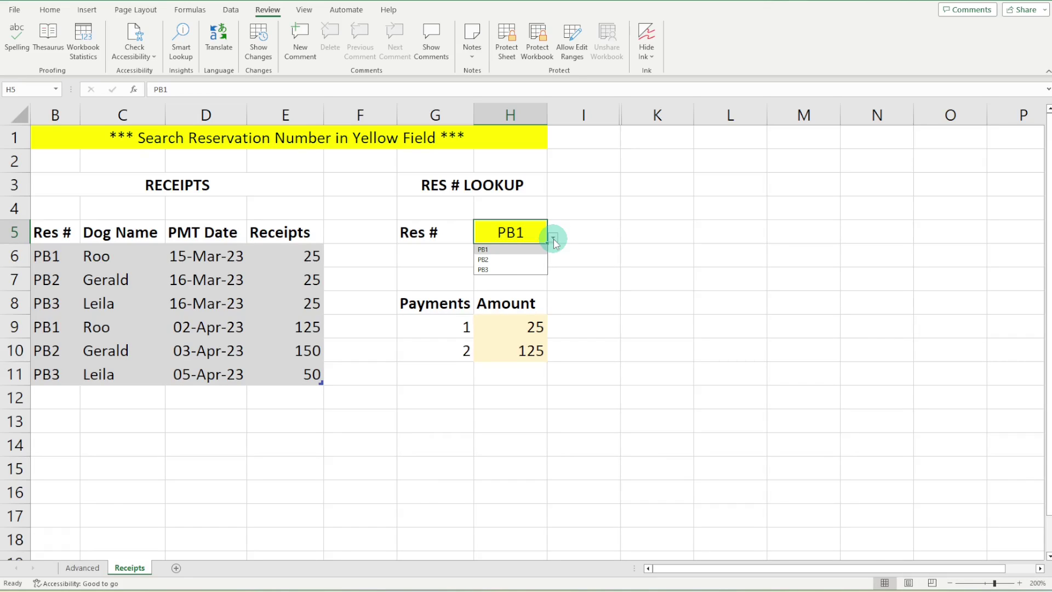
left_click(531, 259)
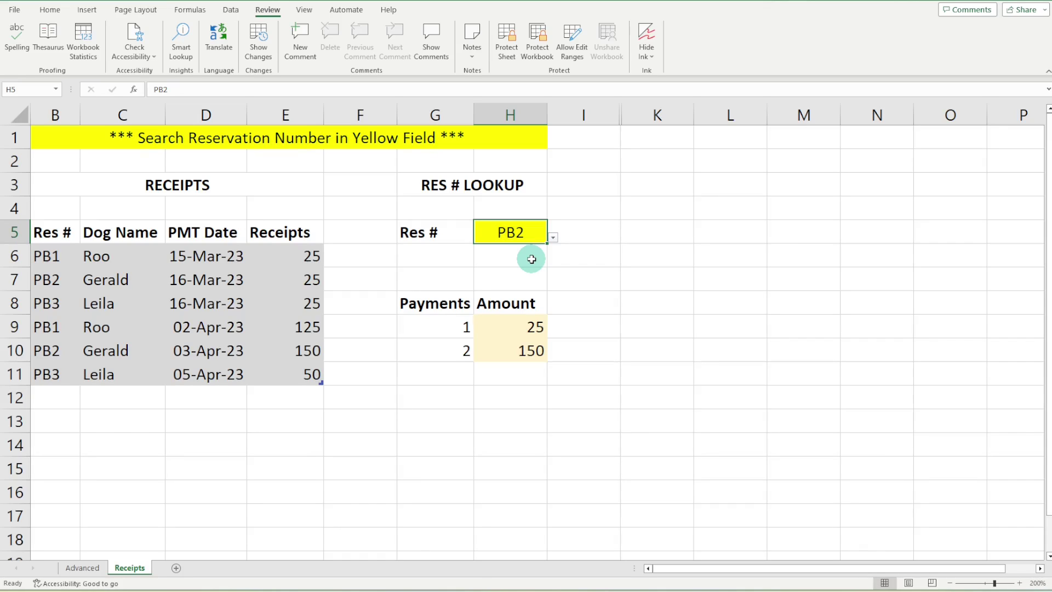
left_click_drag(511, 326, 509, 352)
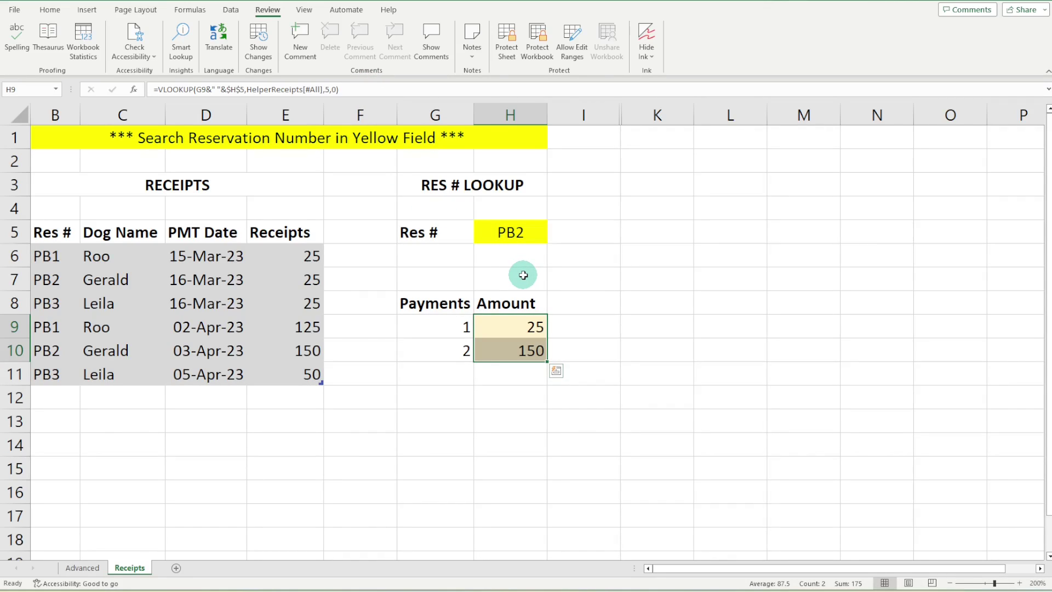
left_click(523, 275)
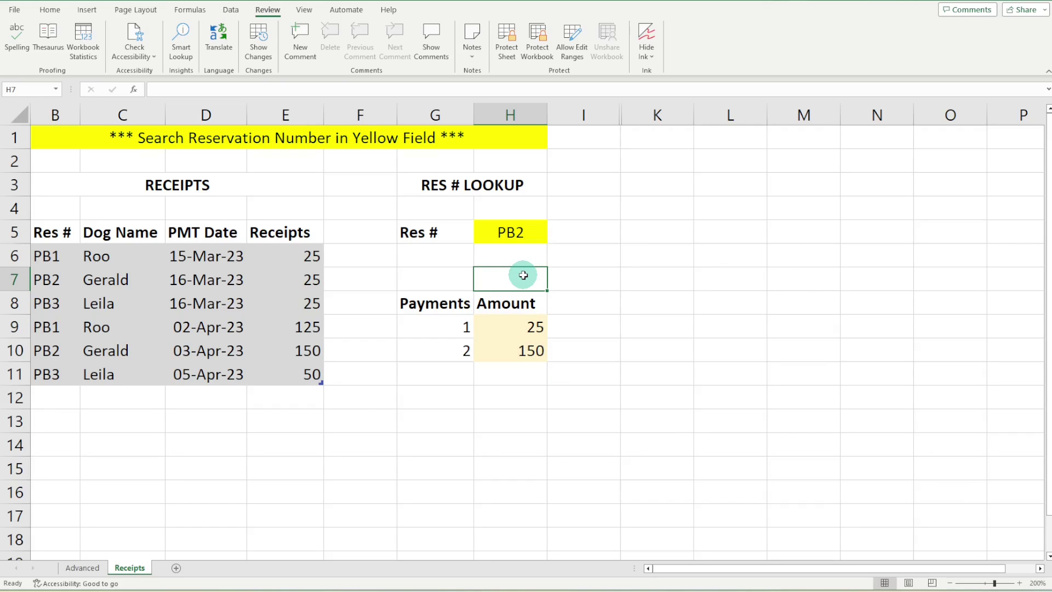
left_click(533, 234)
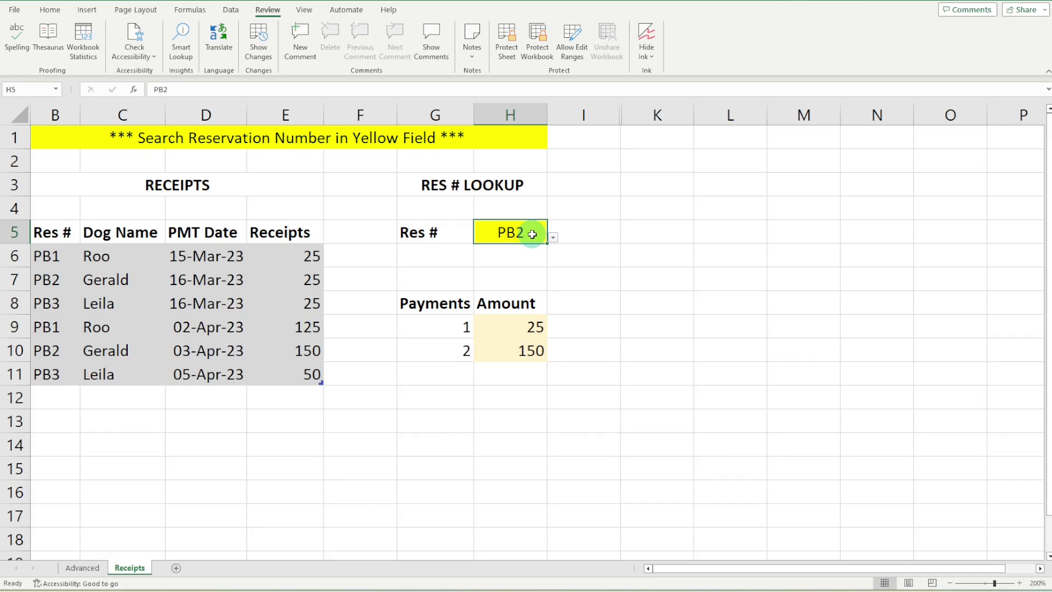
Untick Locked in Format Cells > Protection for the Res # cell H5
right_click(533, 236)
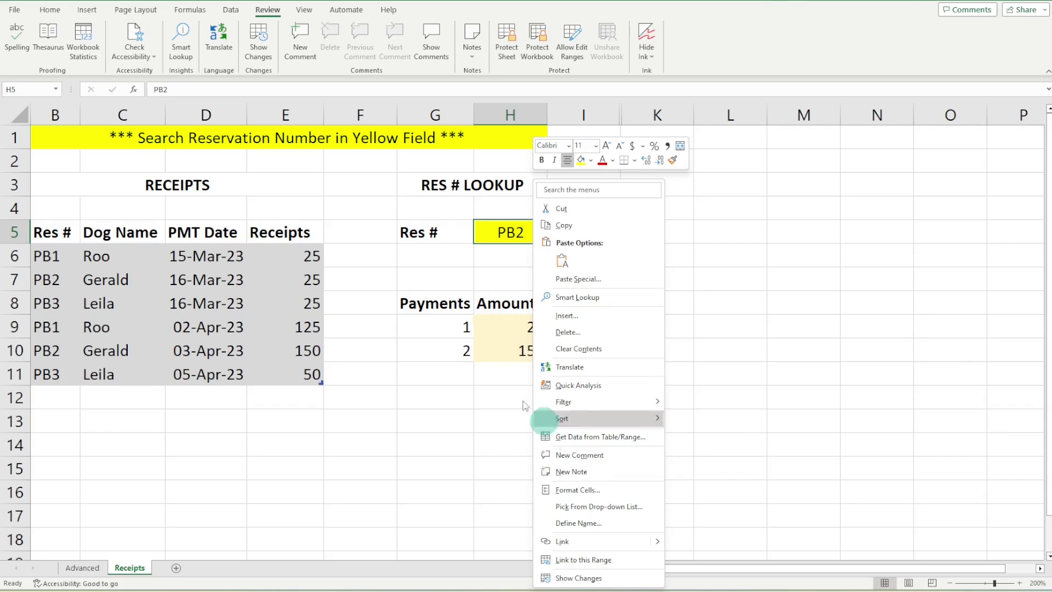
left_click(510, 233)
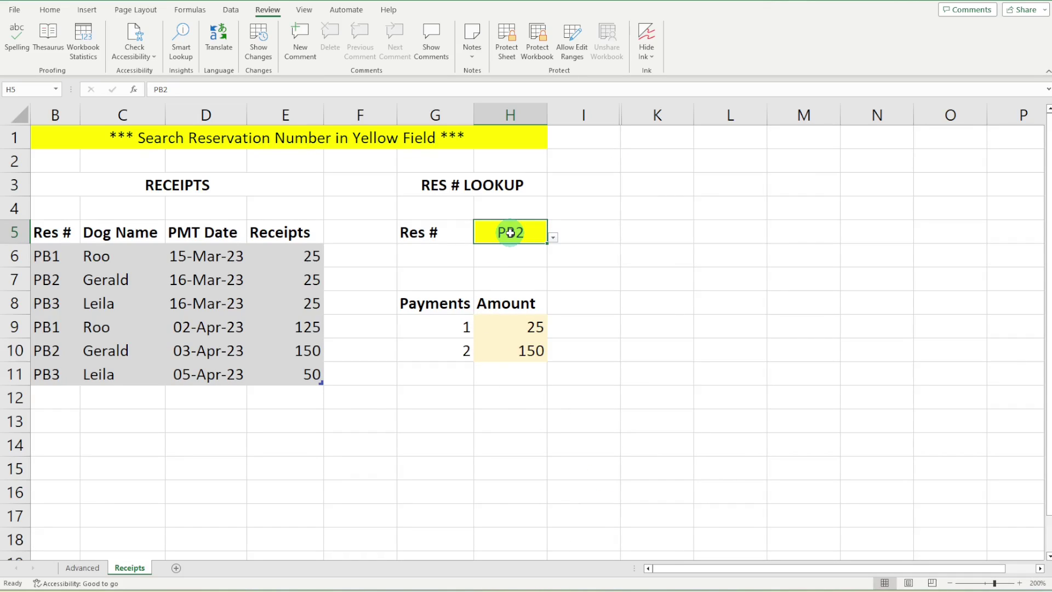
key("ctrl+1")
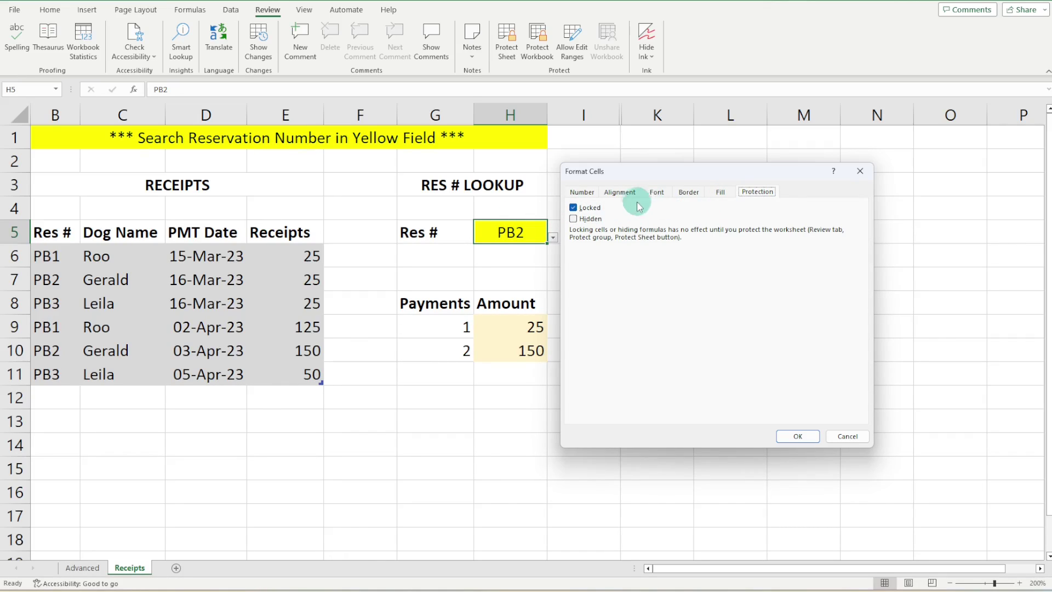
left_click(573, 208)
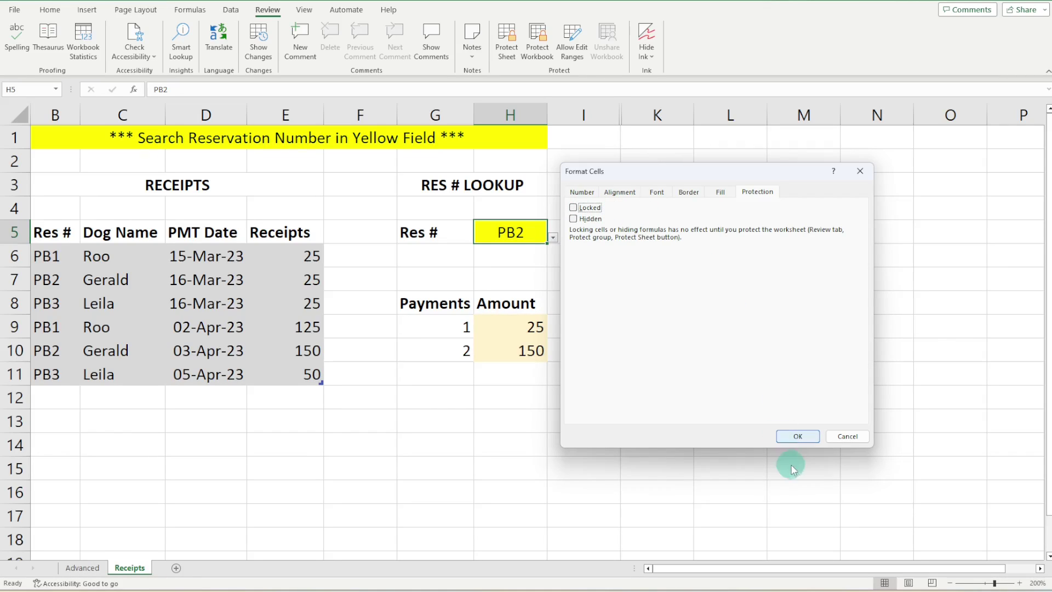
left_click(795, 437)
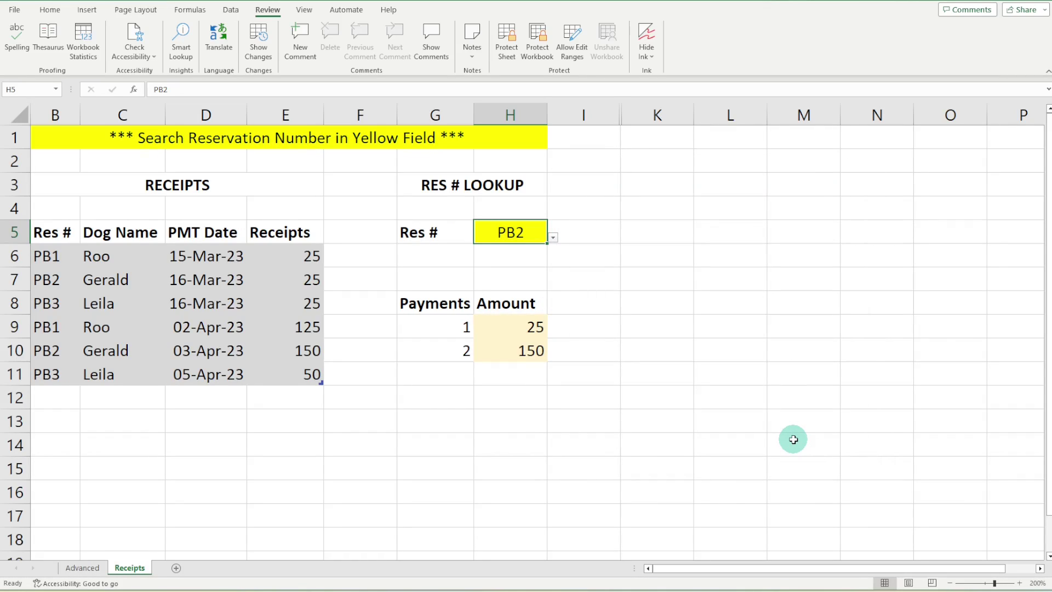
Protect the Receipts sheet again with a password, confirming it twice
left_click(509, 37)
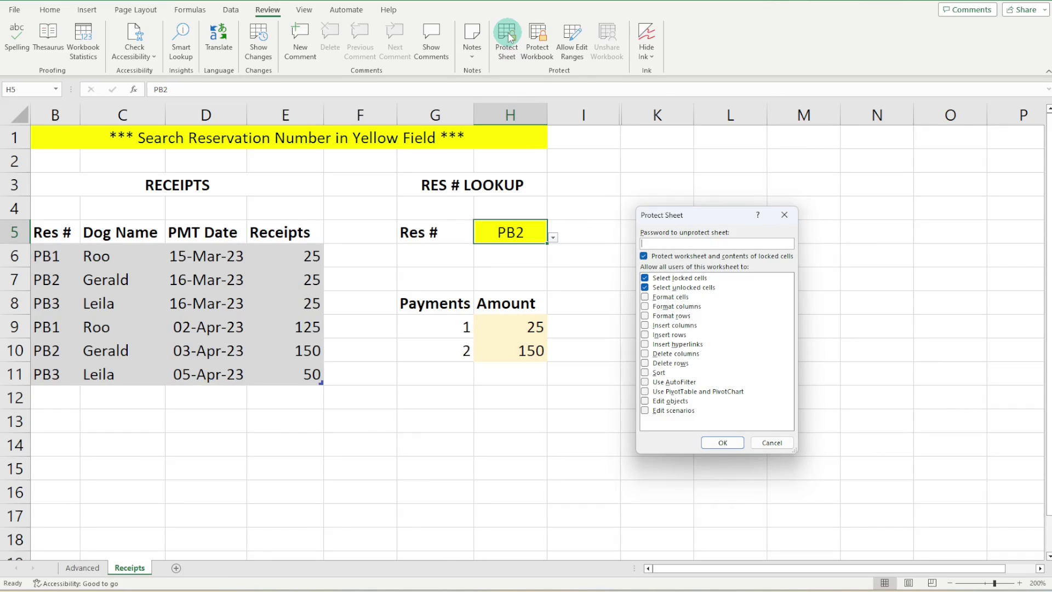
type("123")
key("Return")
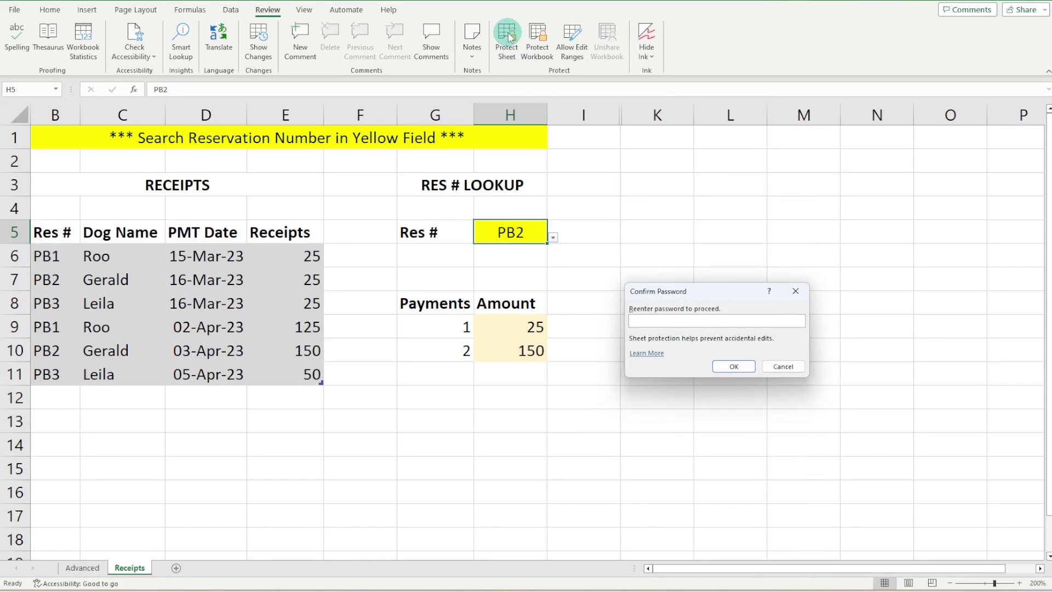
type("123")
key("Return")
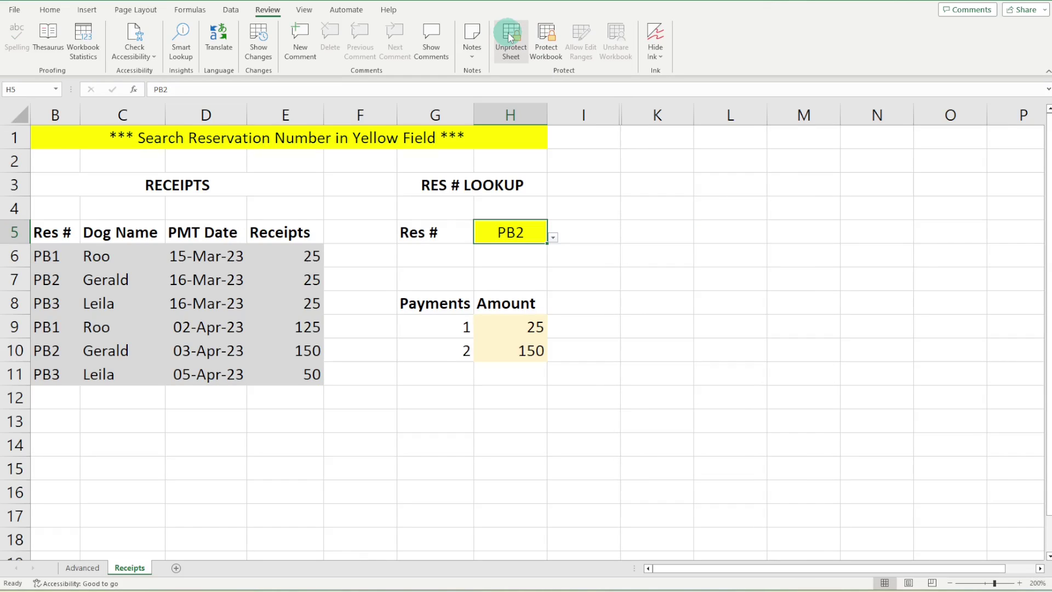
Switch Res # back to PB1 and confirm the H9 formula still refuses edits
left_click(552, 237)
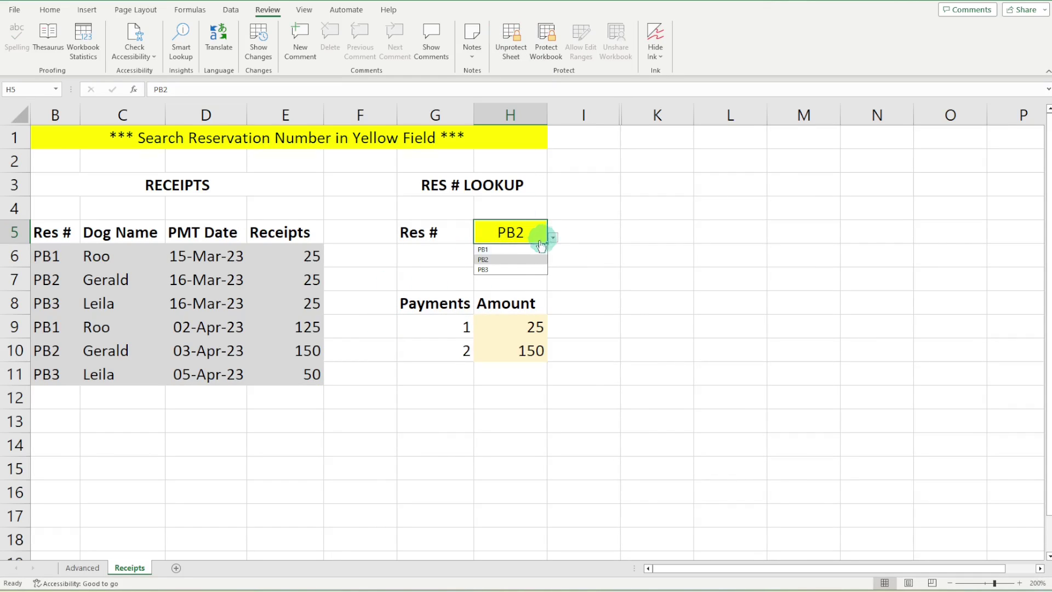
left_click(518, 250)
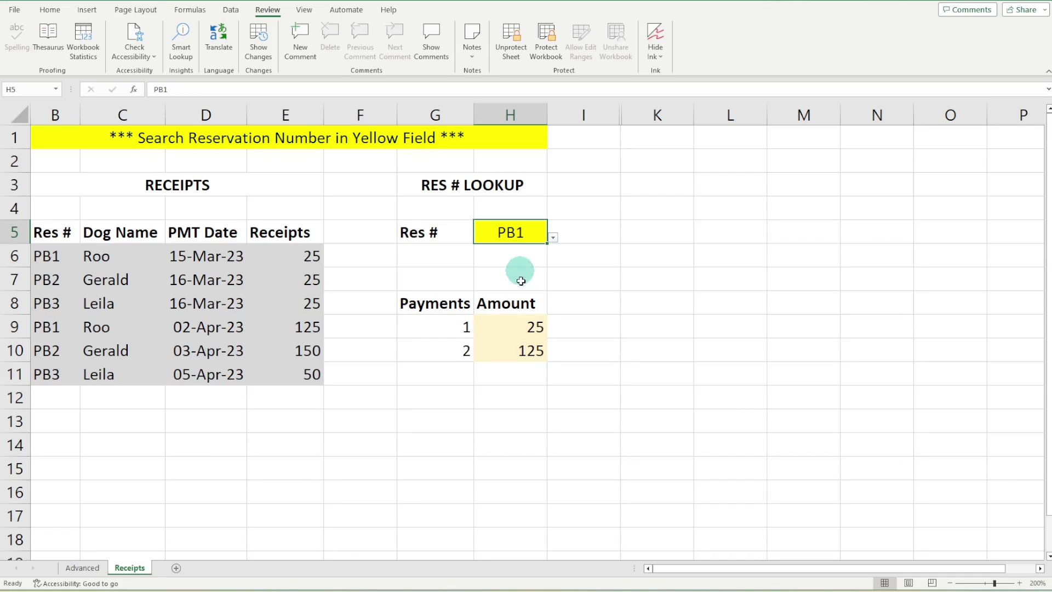
left_click(506, 328)
double_click(505, 328)
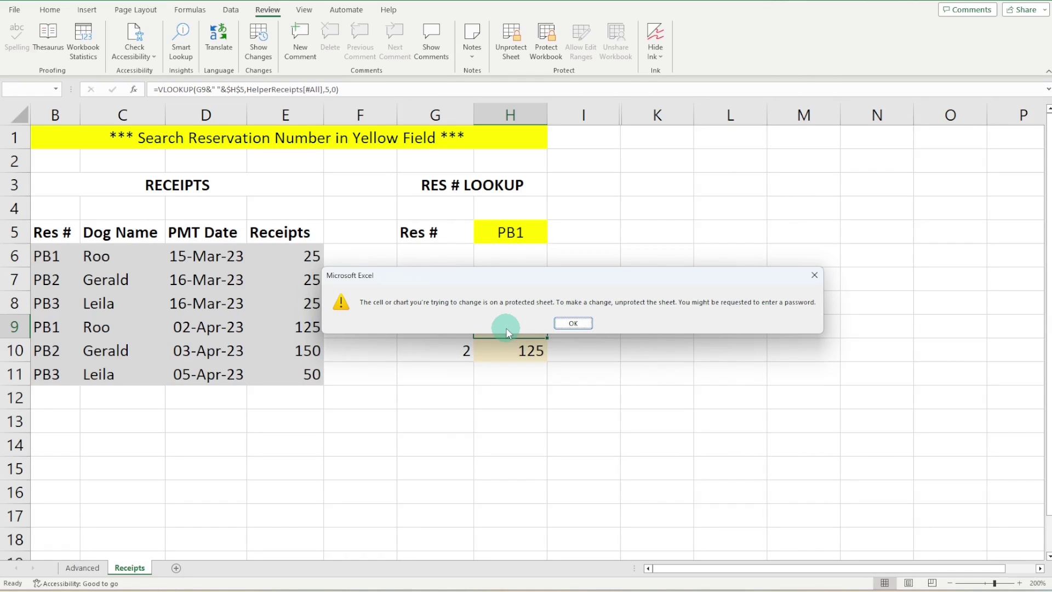
left_click(585, 323)
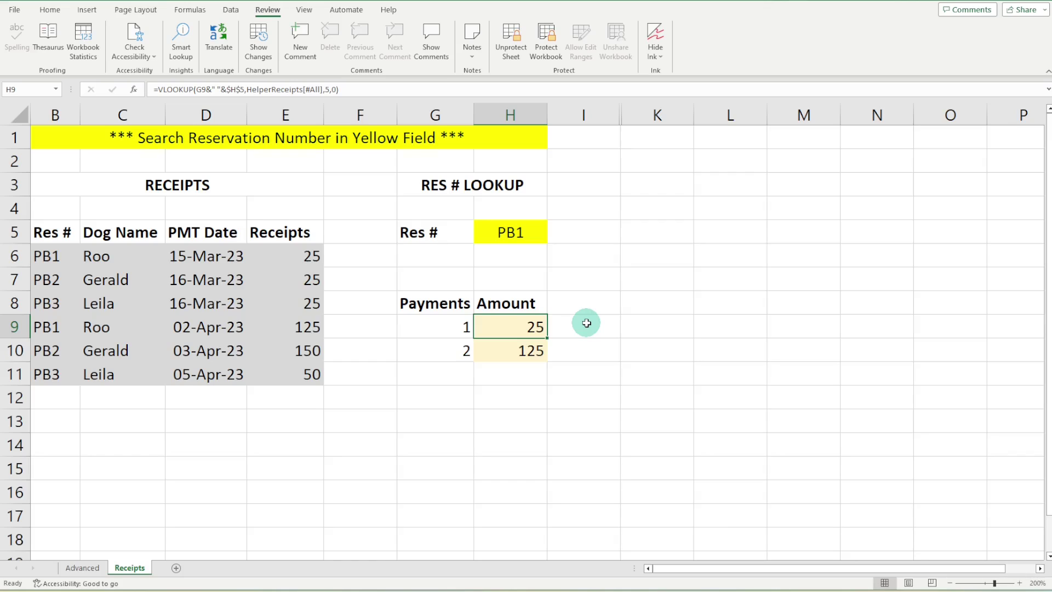
Select the Res # cell H5, then switch to the Advanced sheet tab
left_click(530, 234)
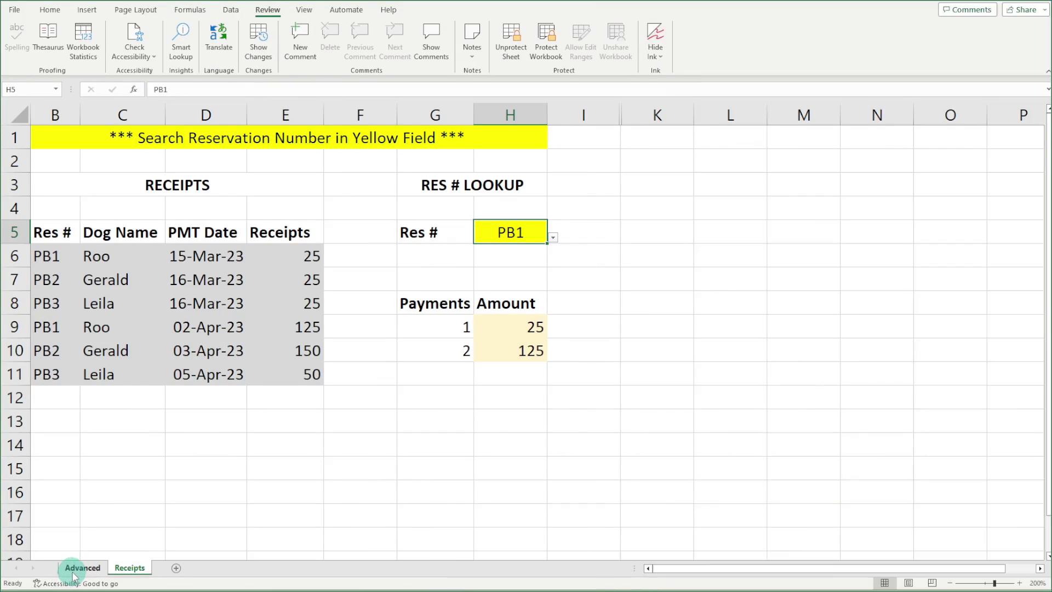
left_click(78, 569)
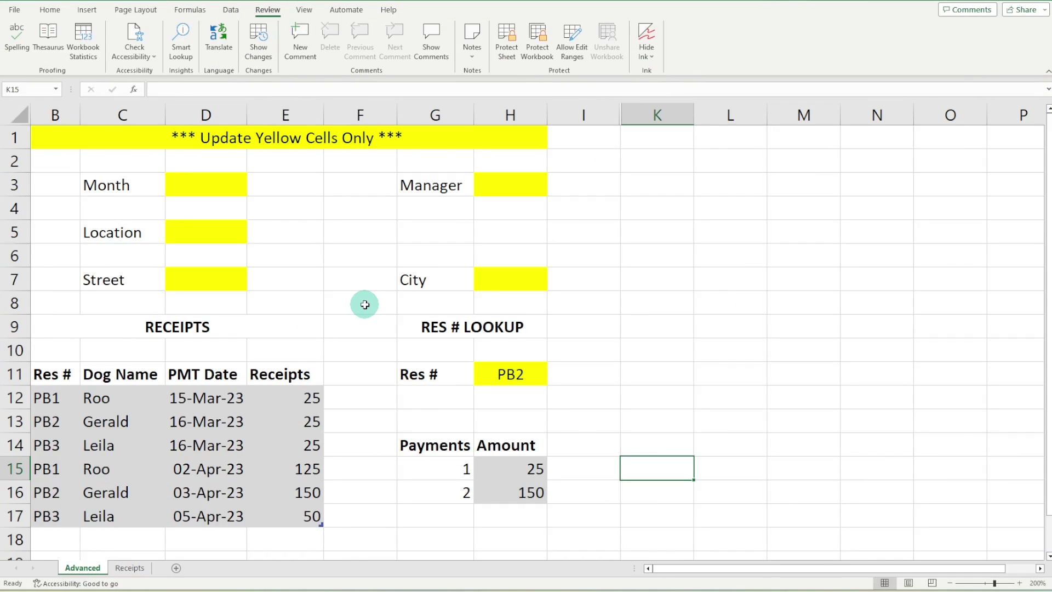
left_click(221, 193)
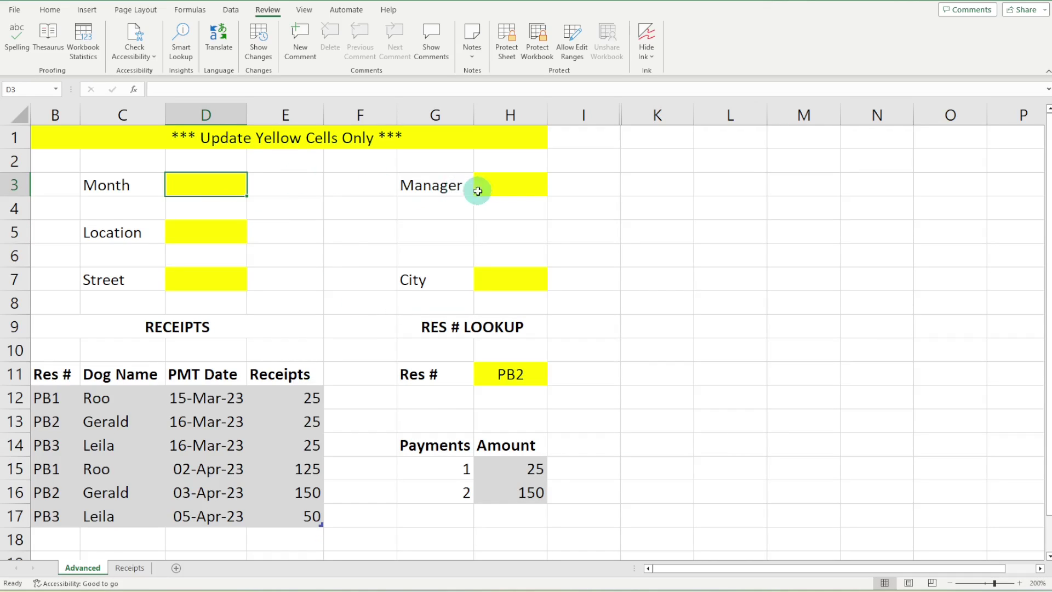
left_click(502, 185)
left_click(518, 281)
left_click(176, 275)
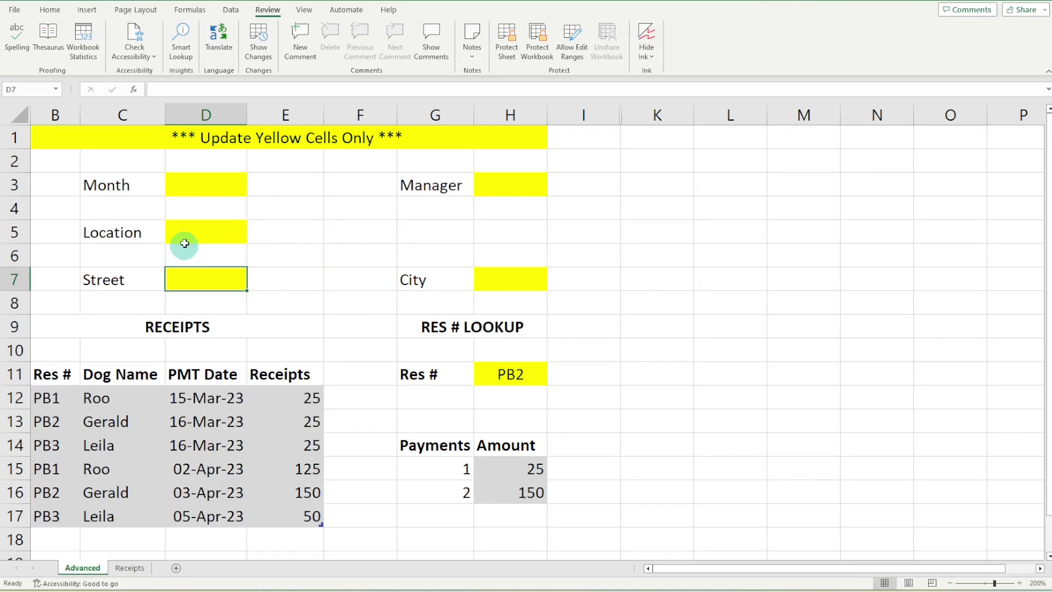
left_click(197, 230)
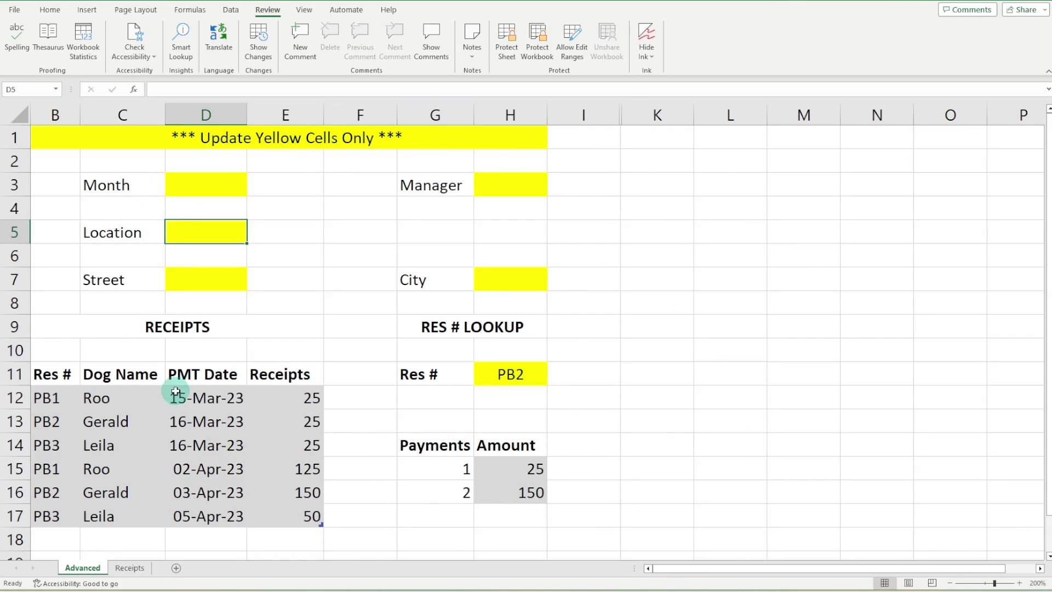
left_click(211, 181)
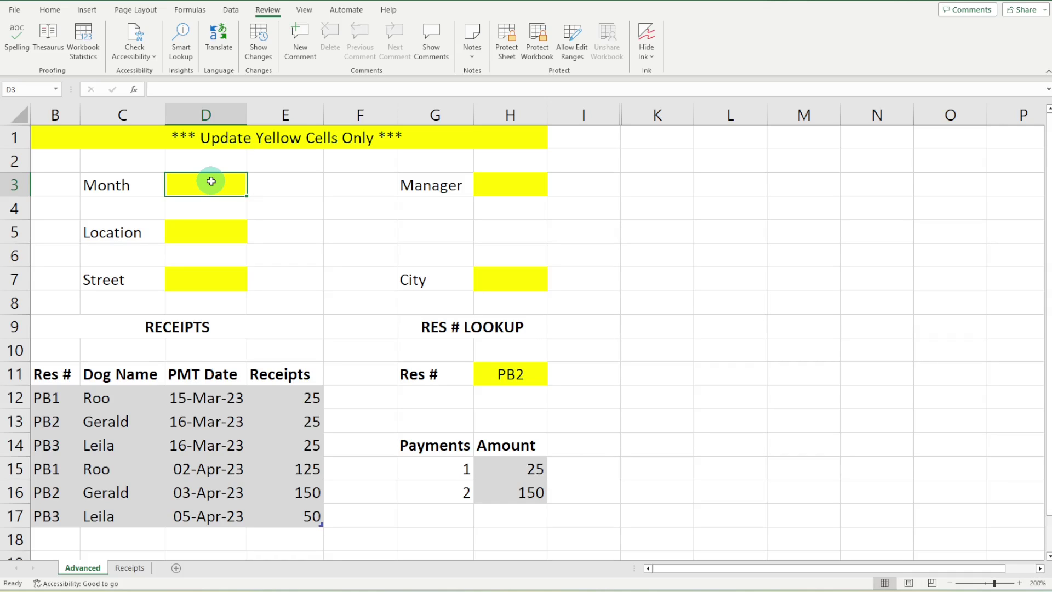
left_click(226, 237, "ctrl")
left_click(214, 279, "ctrl")
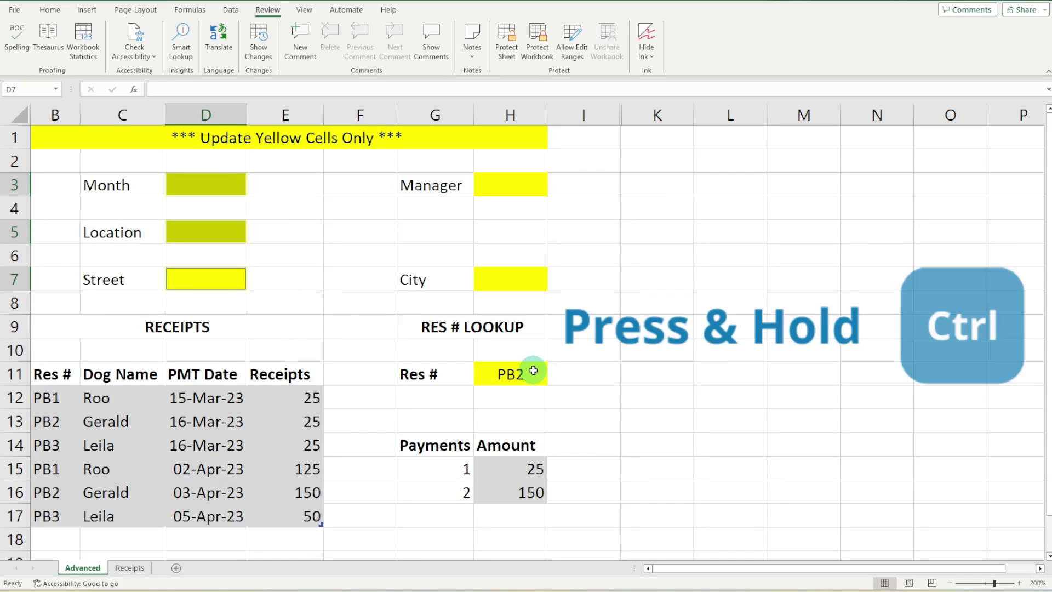
left_click(533, 371, "ctrl")
left_click(527, 278, "ctrl")
left_click(515, 189, "ctrl")
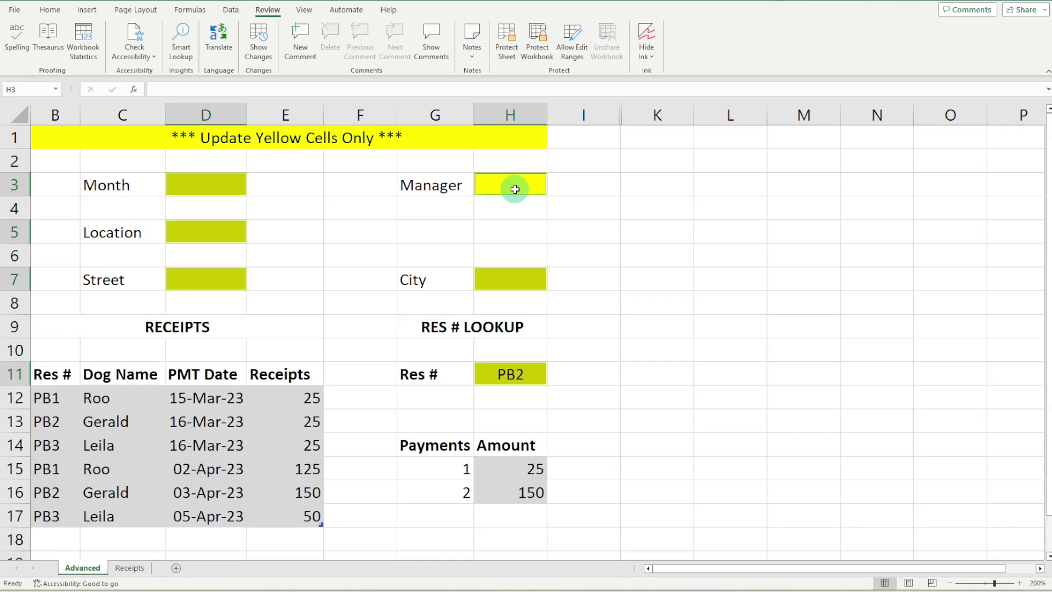
left_click(632, 299)
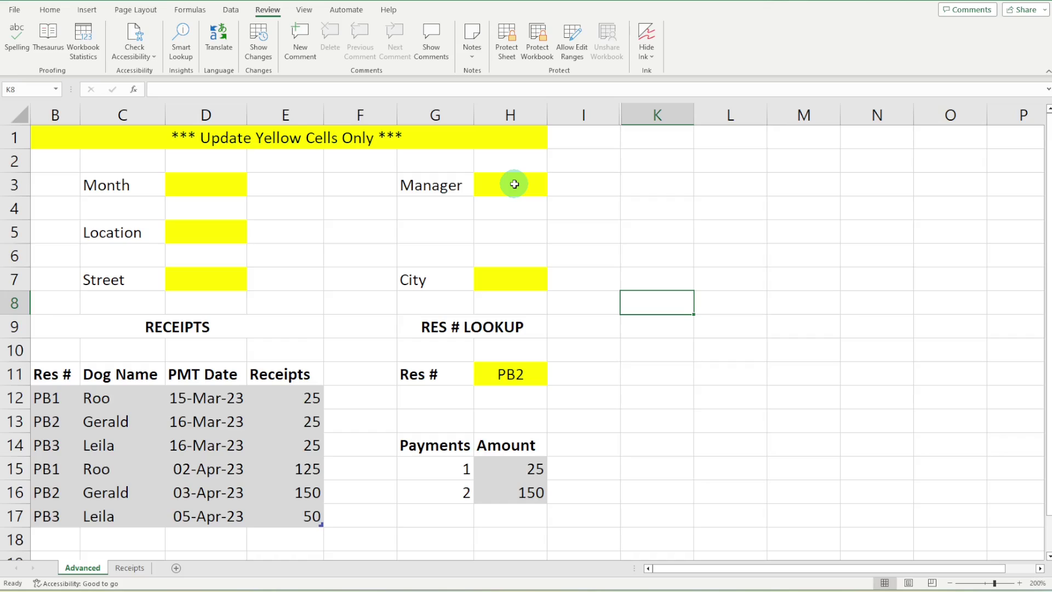
Set Find and Replace to search by format for cells with a yellow fill
left_click(514, 185)
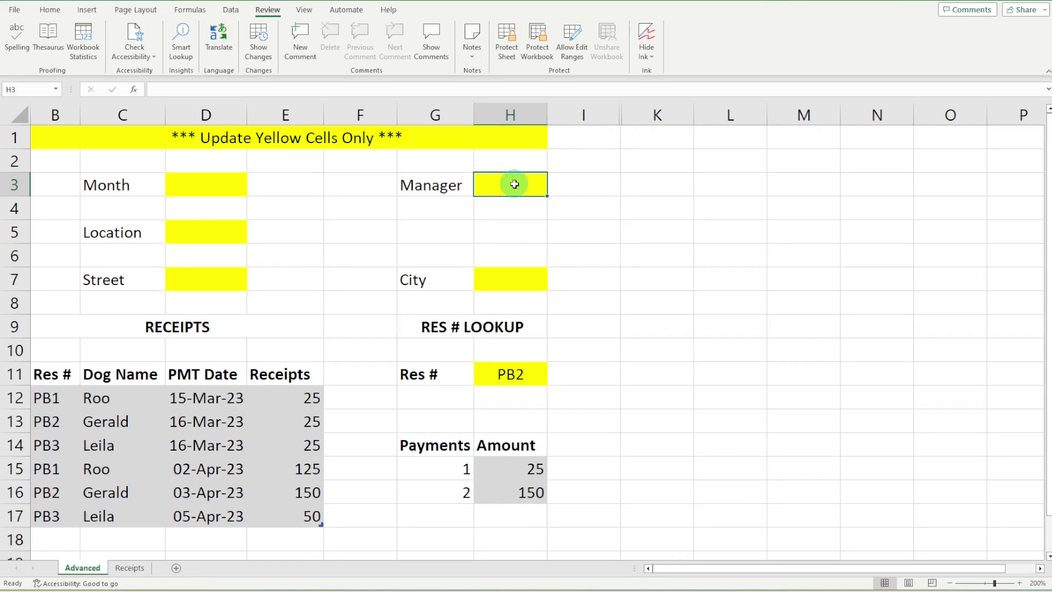
key("ctrl+f")
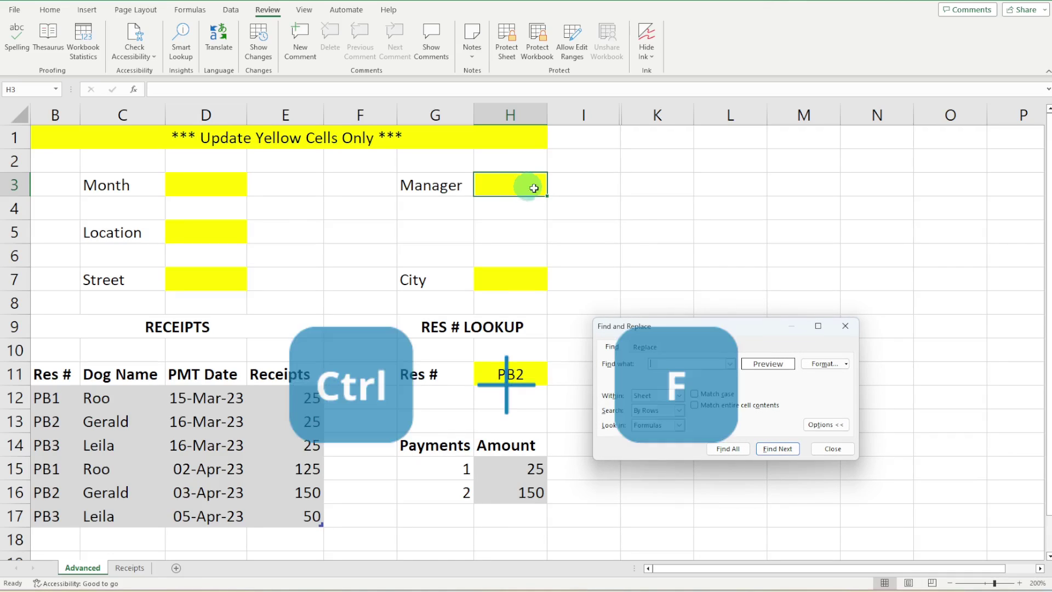
left_click(823, 363)
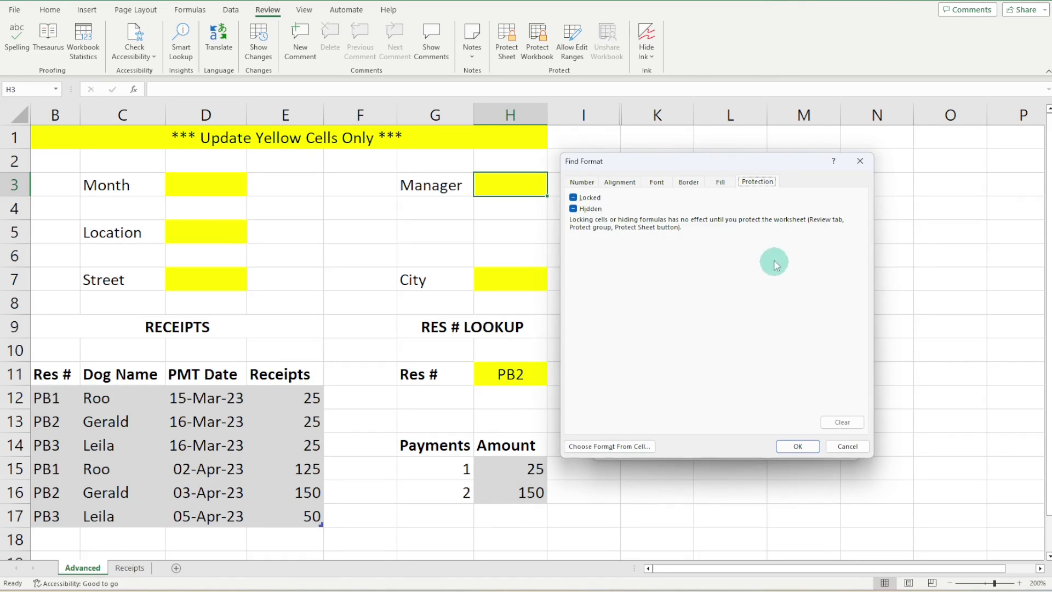
left_click(721, 184)
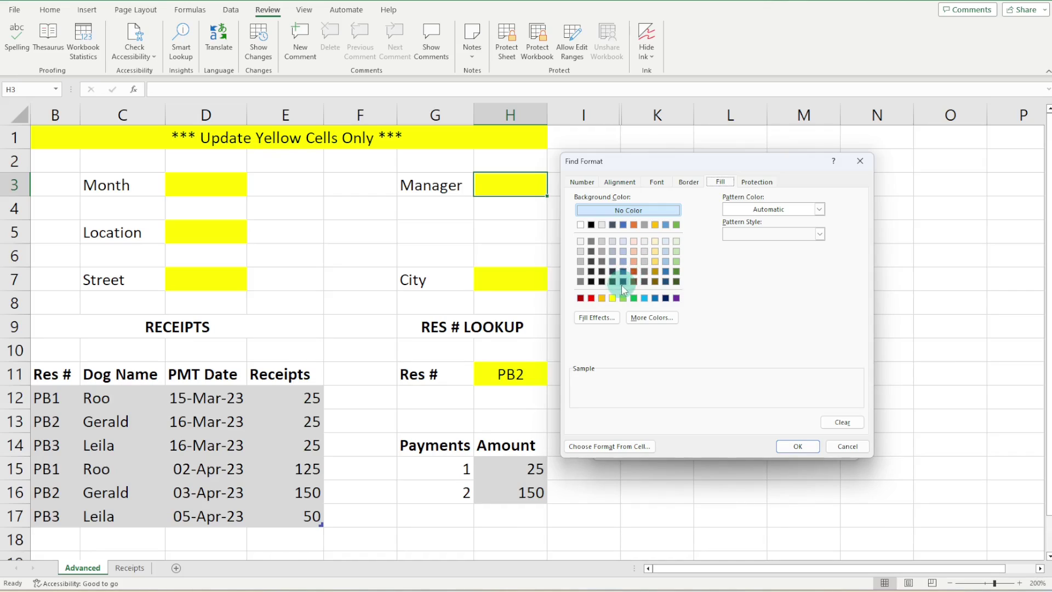
left_click(613, 298)
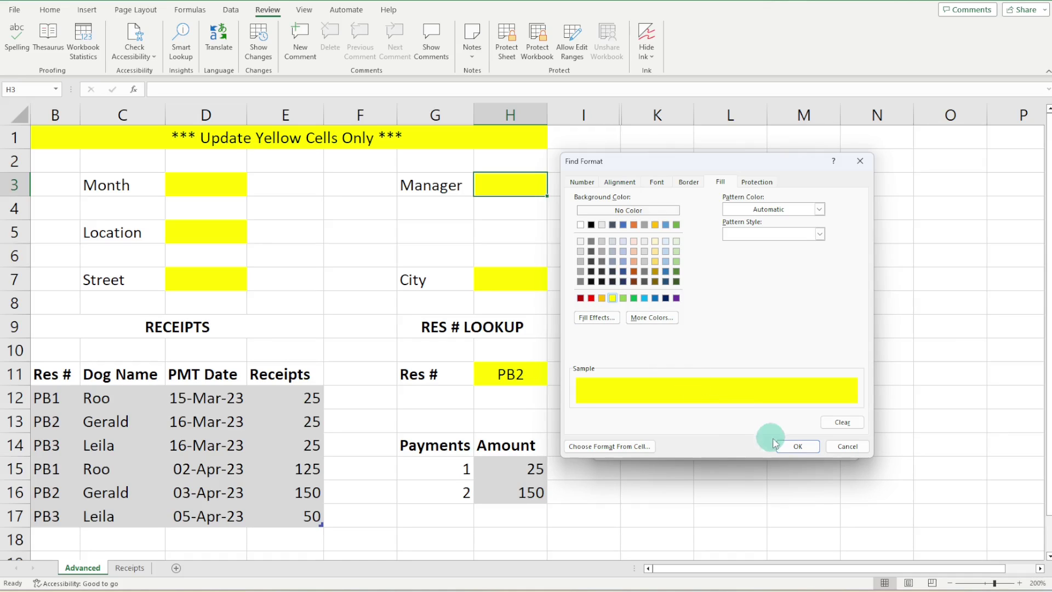
left_click(798, 446)
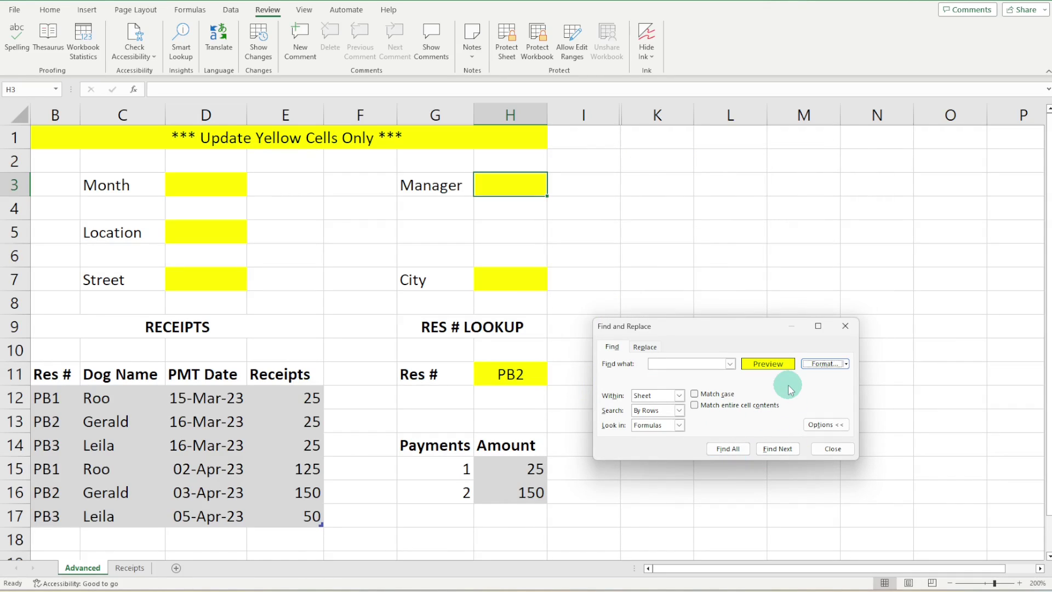
Find all 7 yellow-filled cells, select every result, and close Find and Replace
left_click(728, 449)
left_click_drag(780, 316, 778, 130)
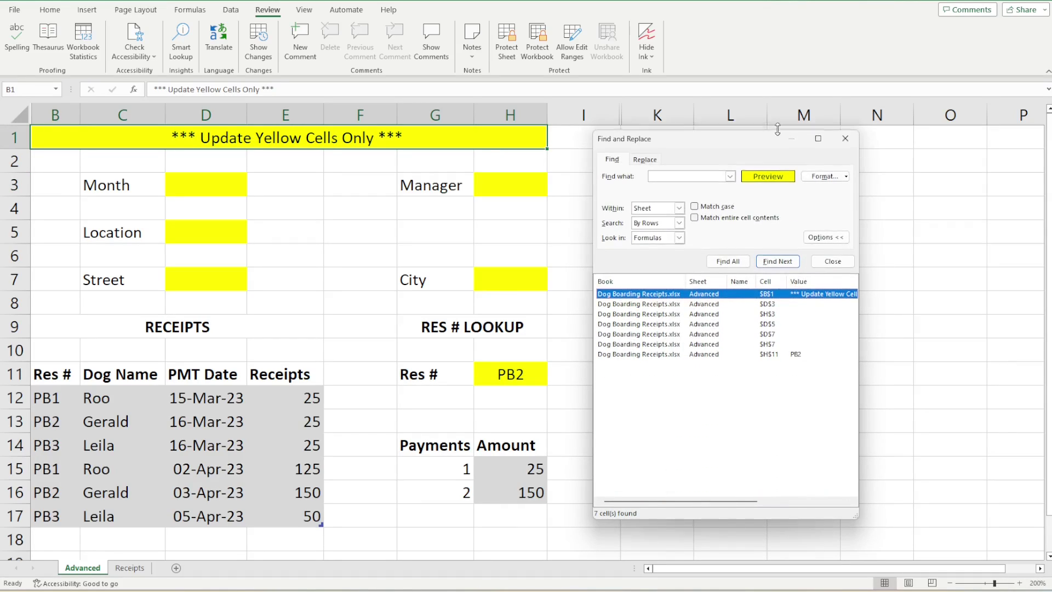
left_click(761, 401)
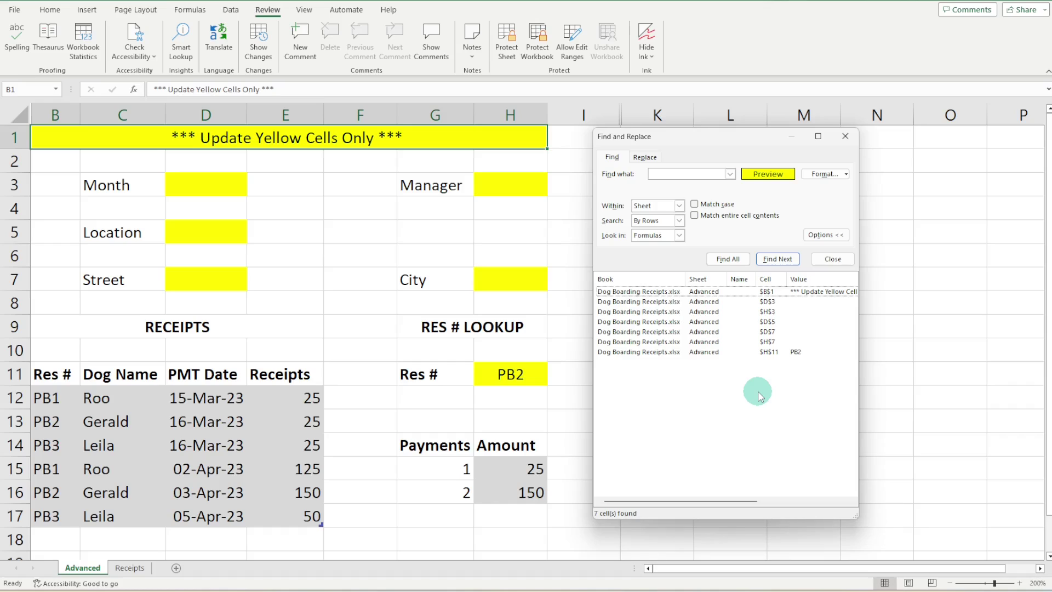
key("ctrl+a")
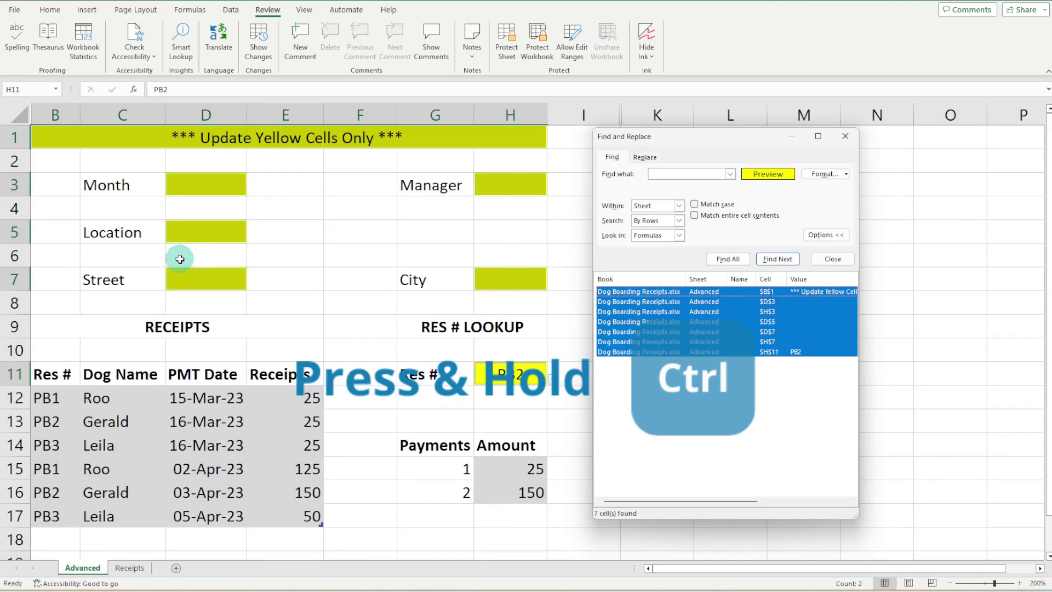
left_click(845, 137)
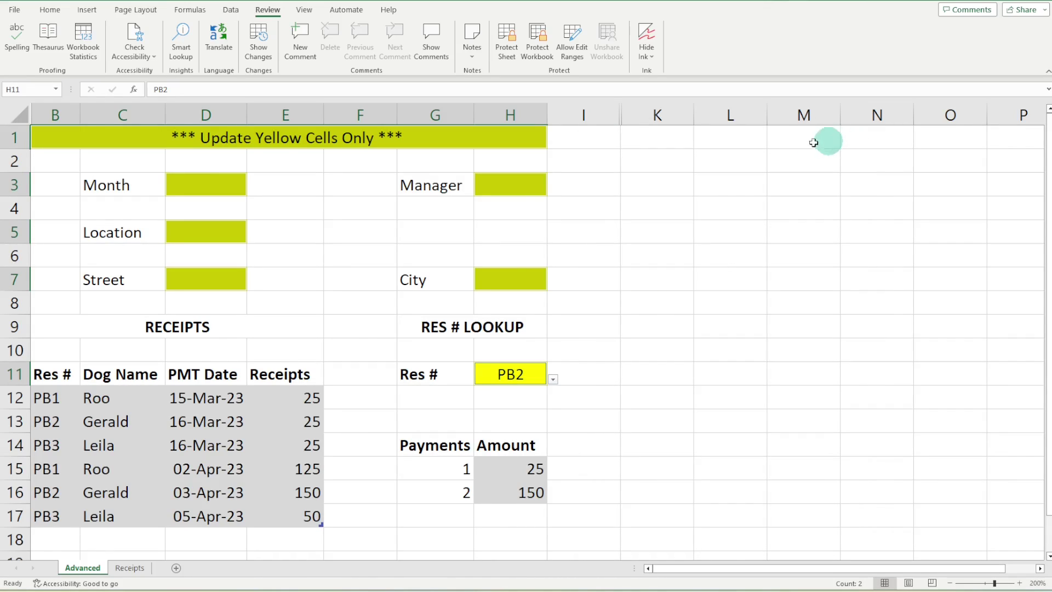
Drop banner cell B1 from the selection and untick Locked for the remaining yellow cells
left_click(434, 139)
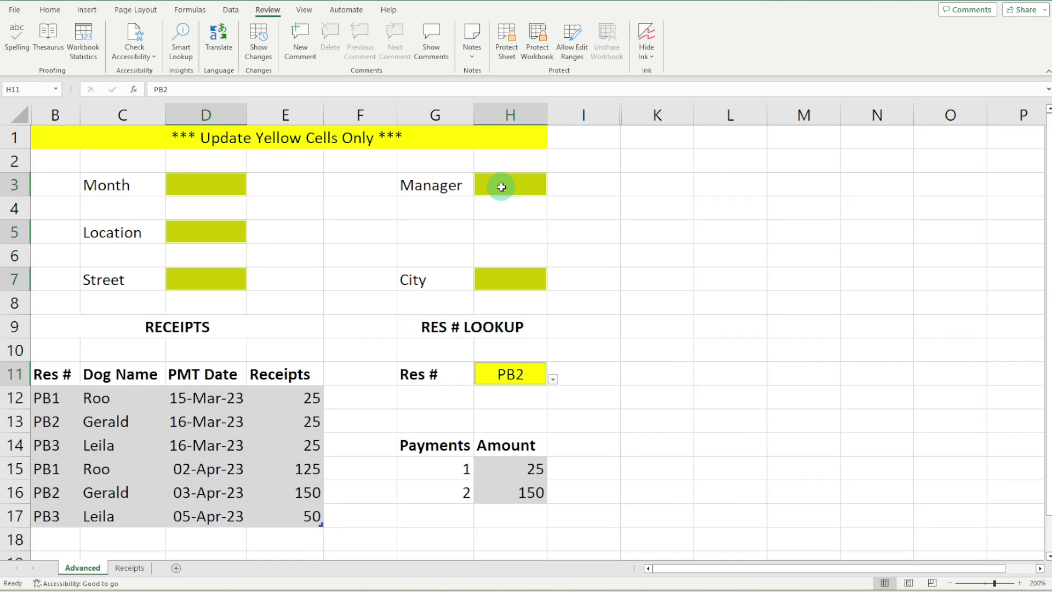
key("ctrl+1")
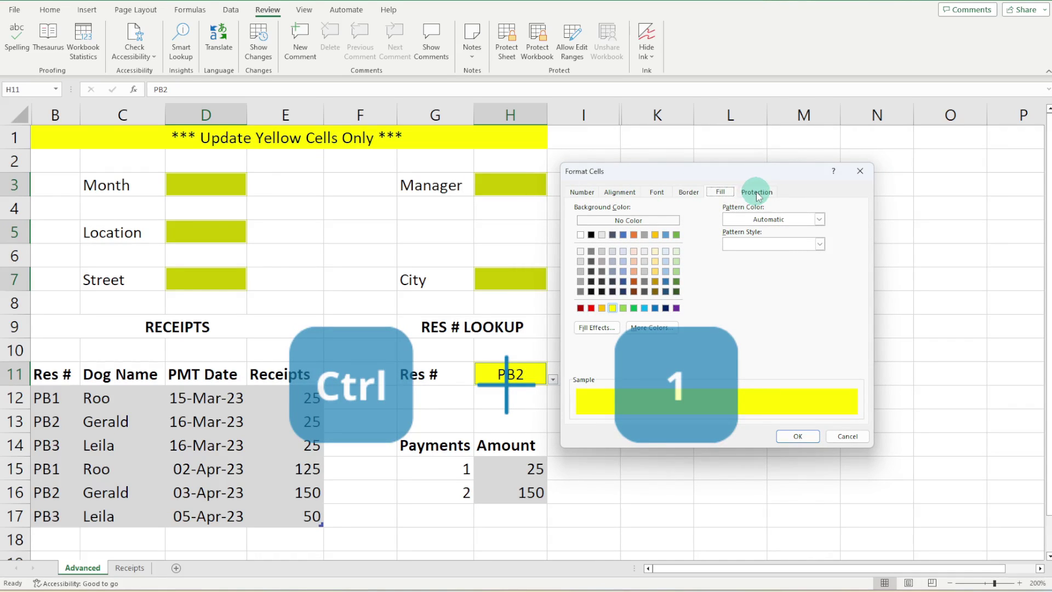
left_click(756, 193)
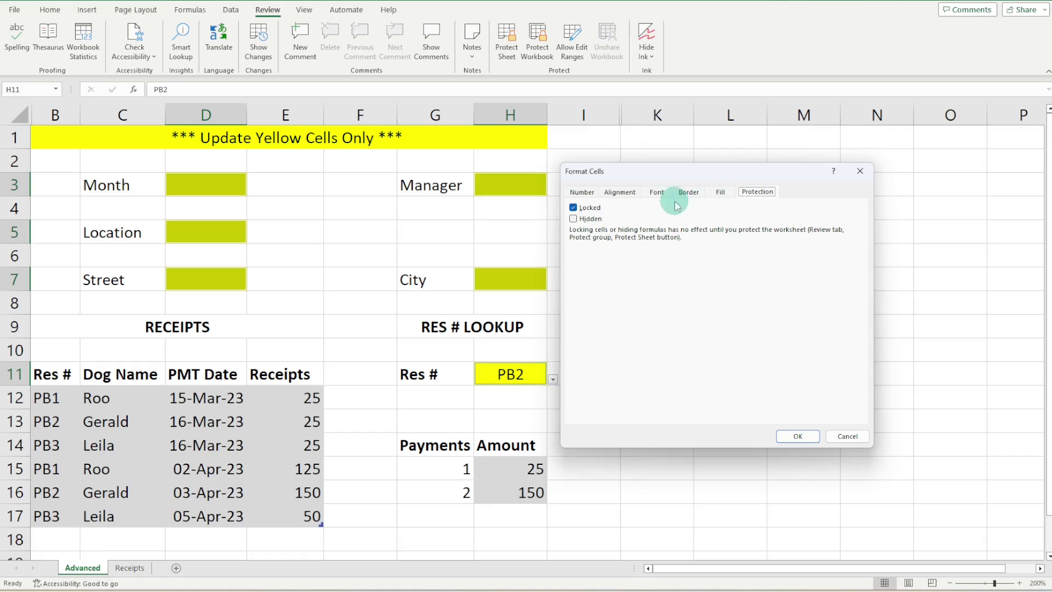
left_click(573, 208)
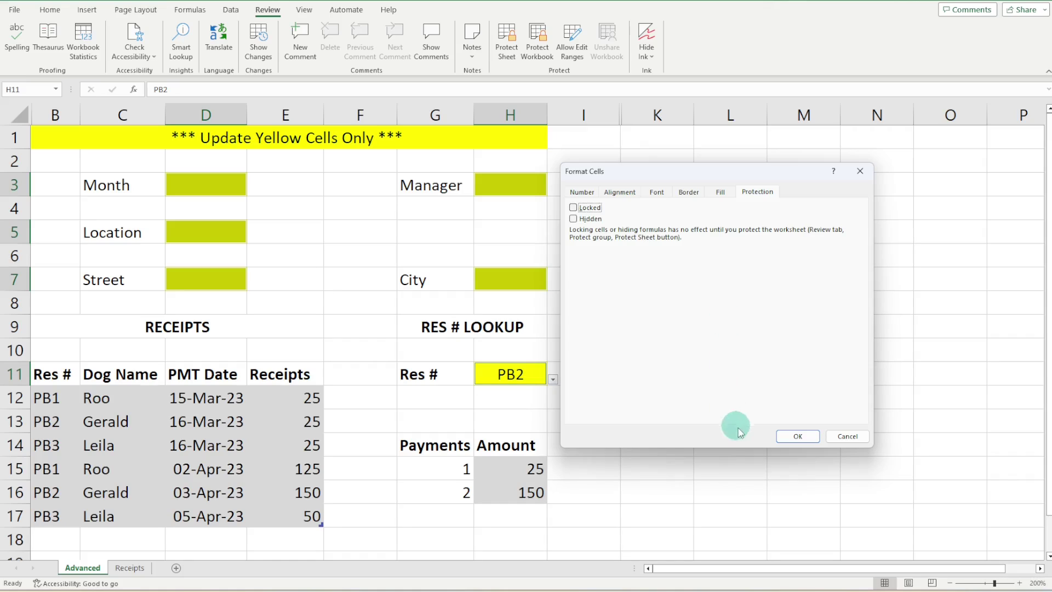
left_click(810, 437)
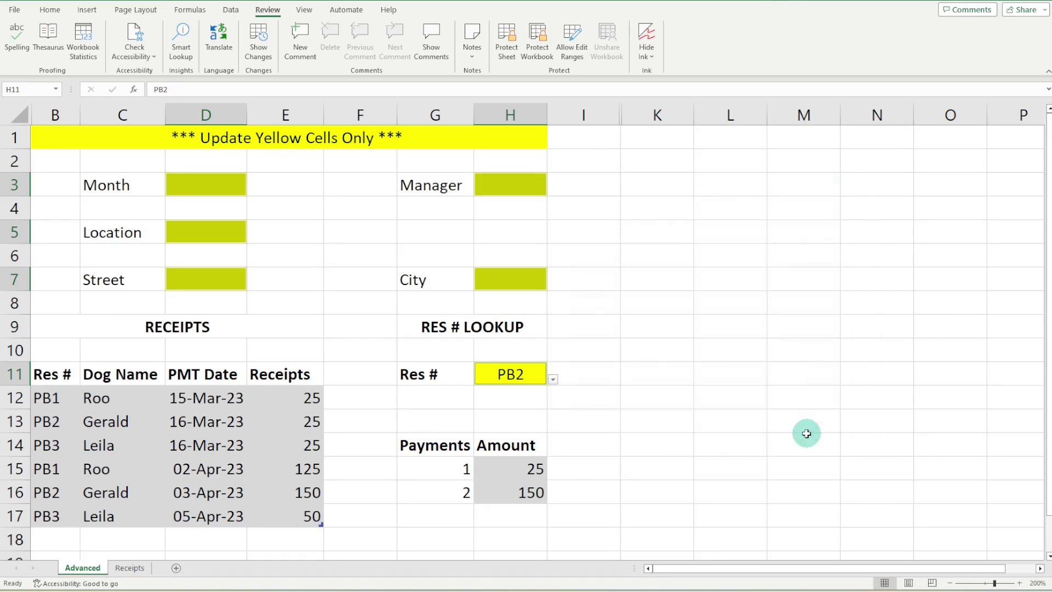
Protect the Advanced sheet with a password, confirming it twice
left_click(506, 52)
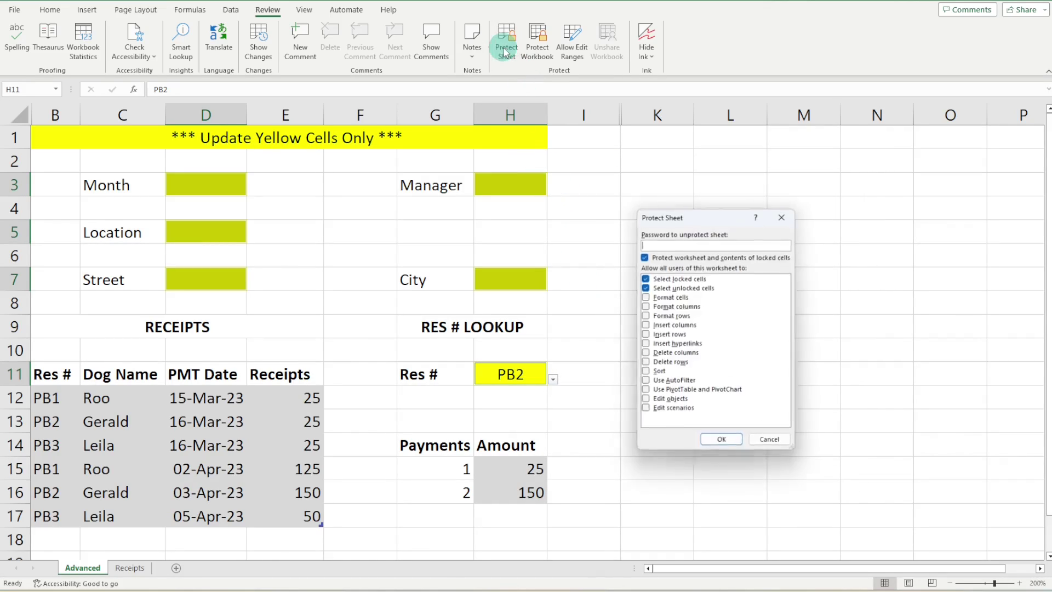
type("123")
key("Return")
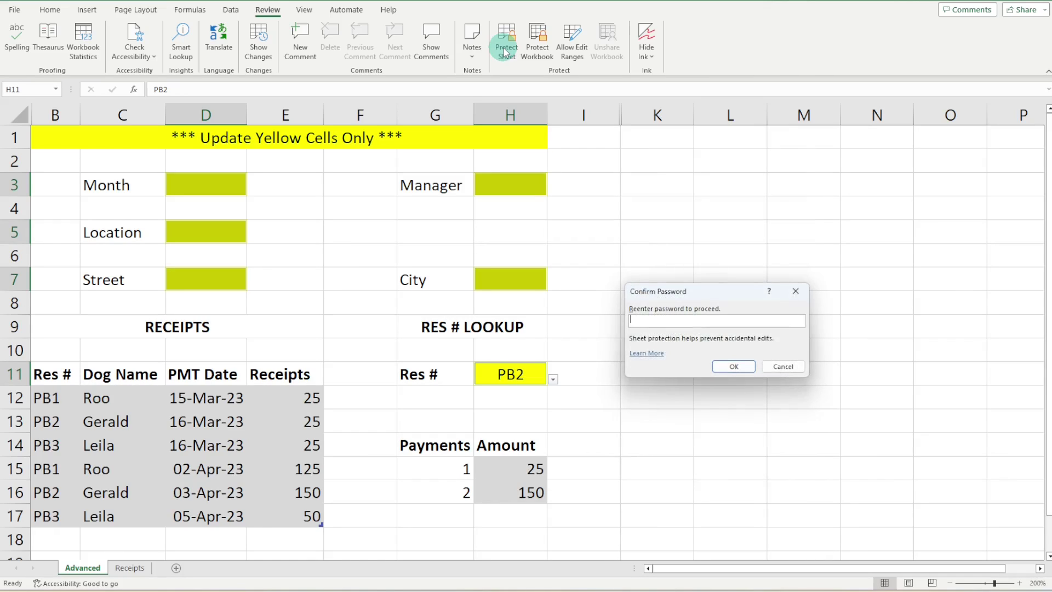
type("123")
key("Return")
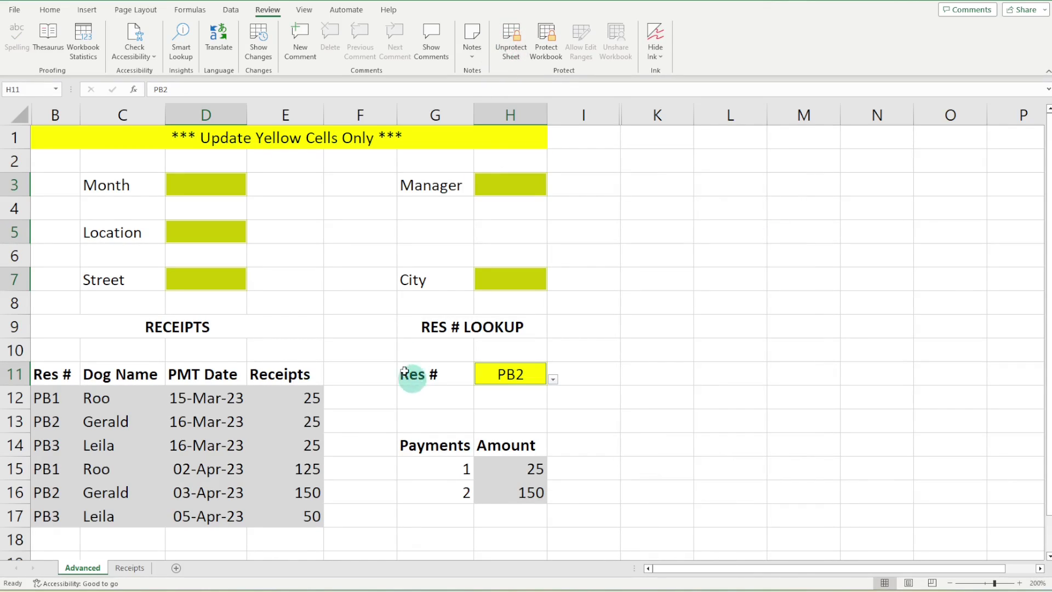
Enter a manager name in the unlocked Manager cell H3
left_click(657, 223)
left_click(518, 189)
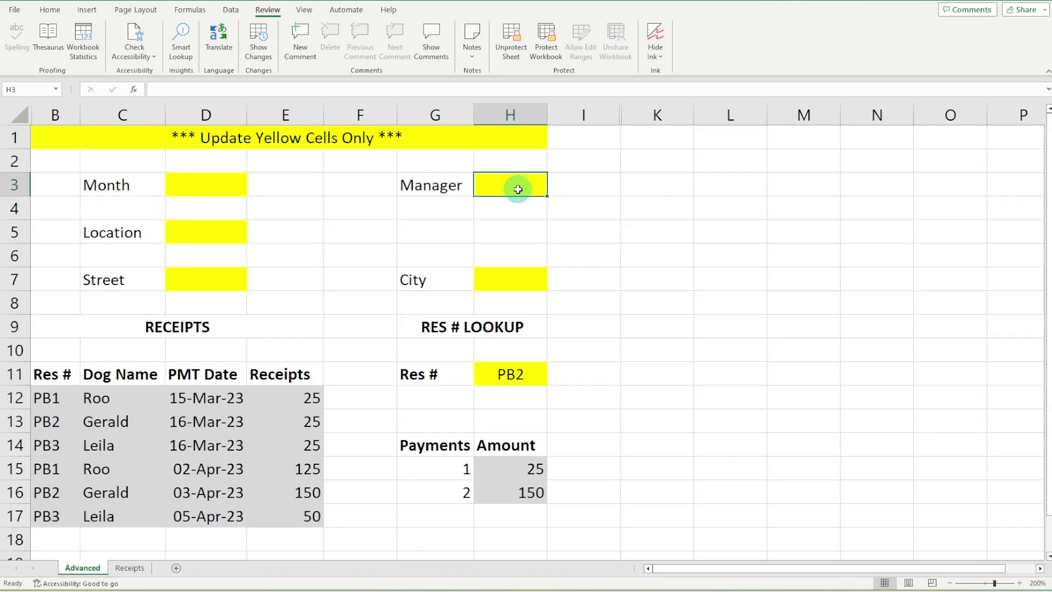
type("Amy")
key("Return")
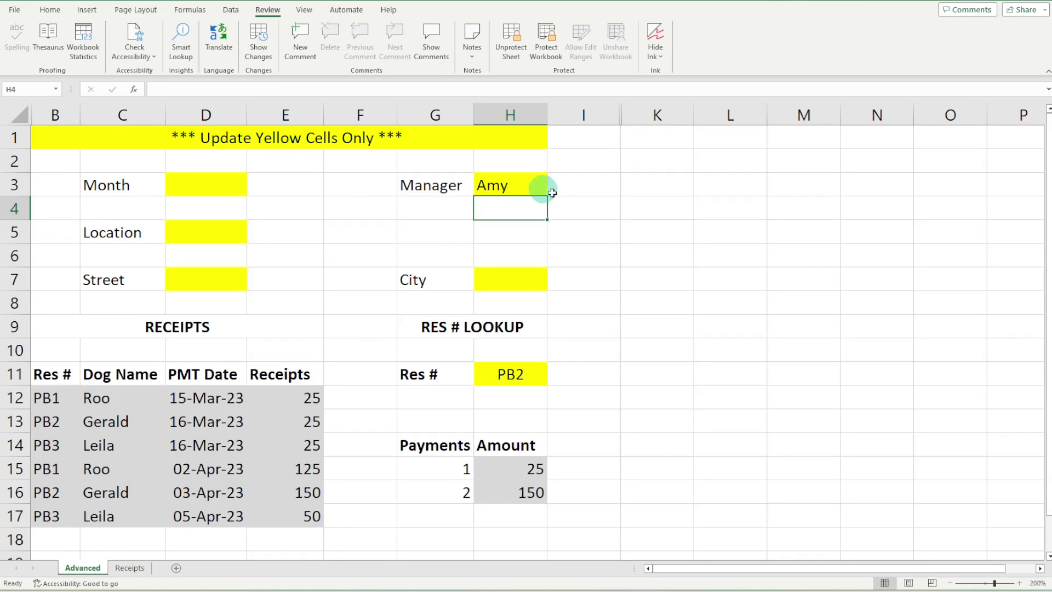
Confirm H15 and an empty cell refuse edits, then check inputs H3, H7 and H11
double_click(507, 469)
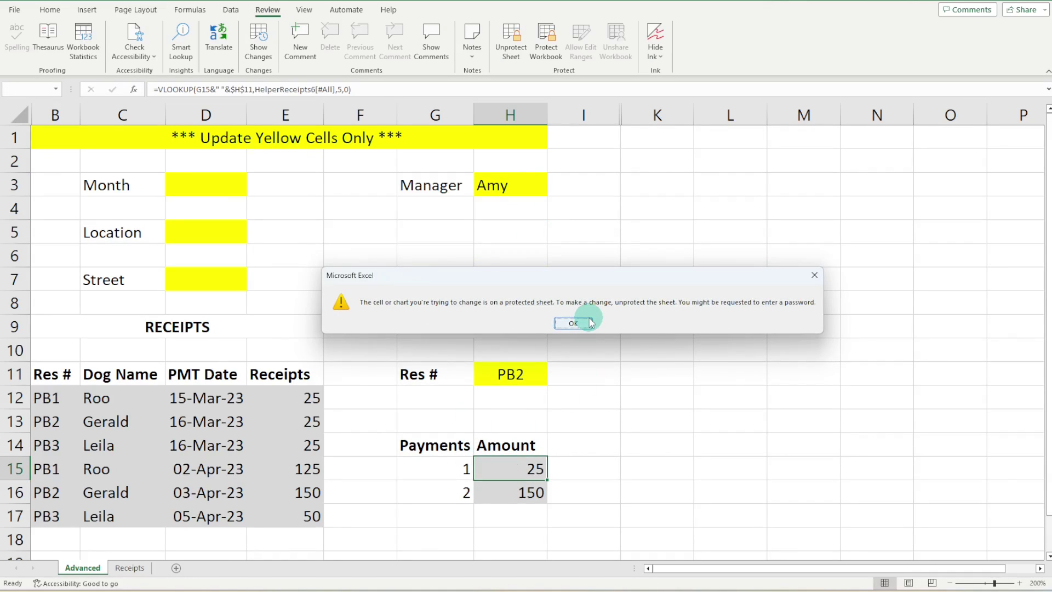
left_click(573, 323)
double_click(676, 247)
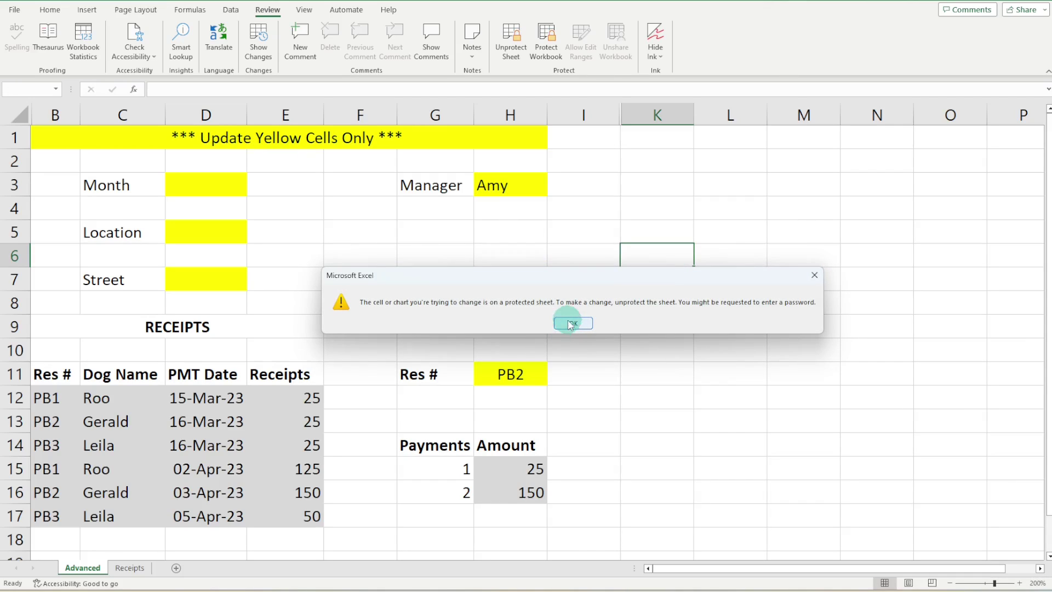
left_click(572, 323)
left_click(510, 184)
left_click(513, 282)
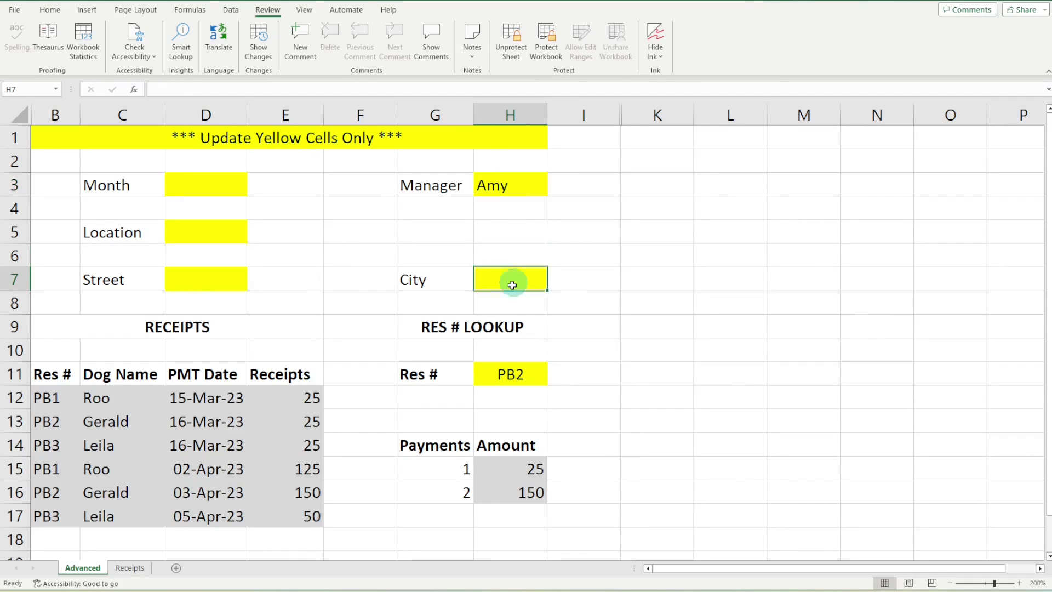
left_click(505, 373)
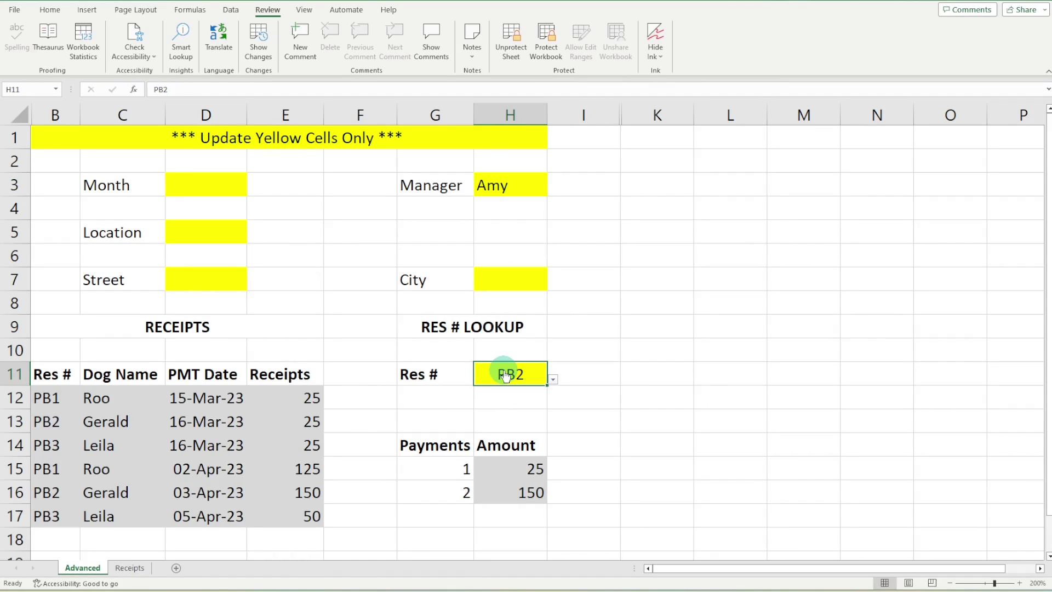